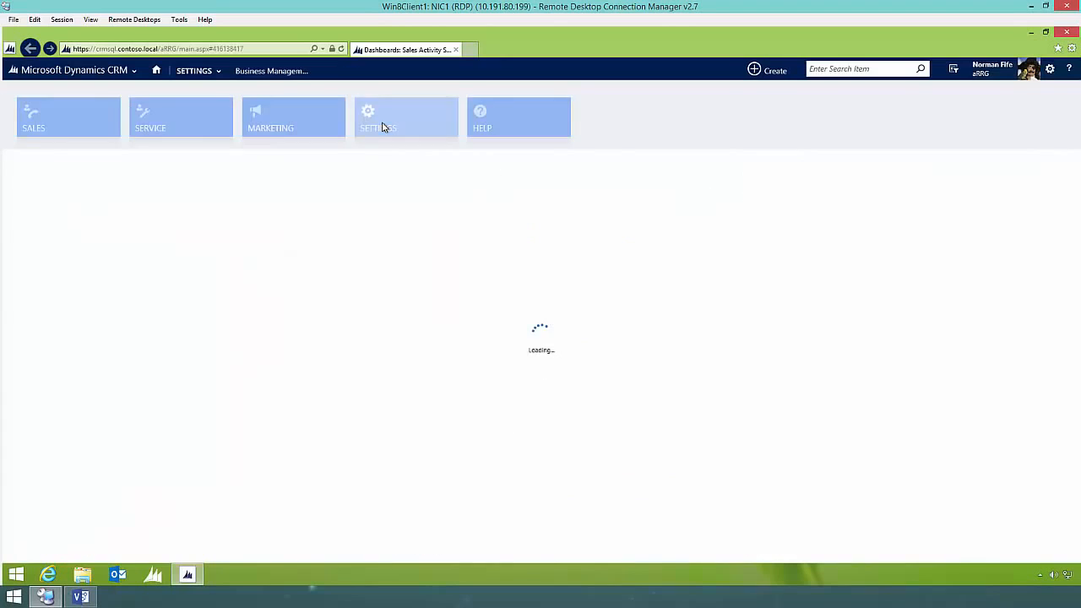
Create a new blank business process flow named Case Handling for the Case entity in the Process Center
click(219, 71)
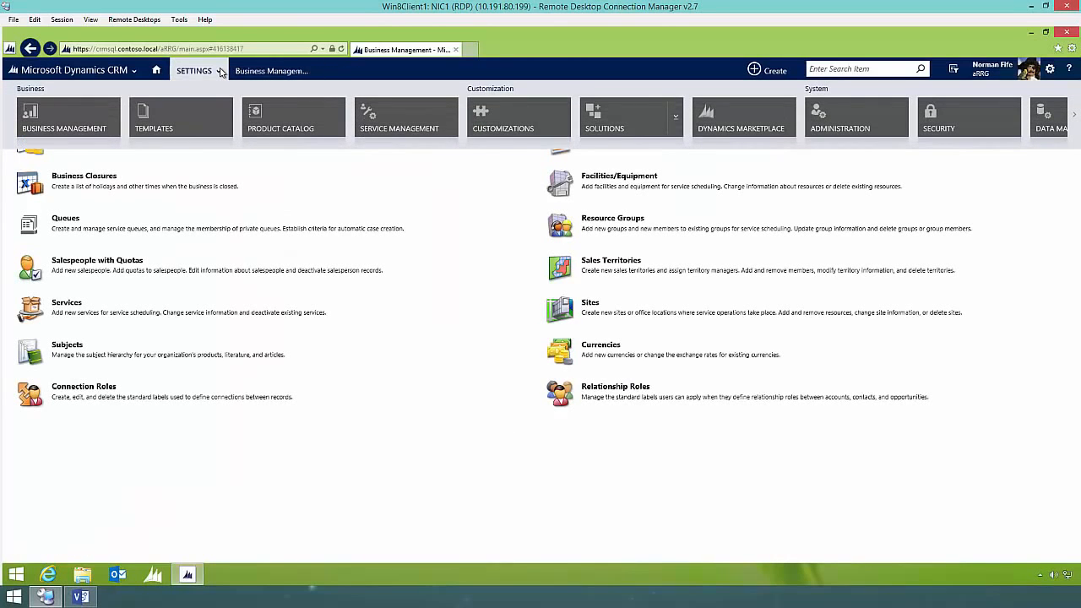
click(1074, 116)
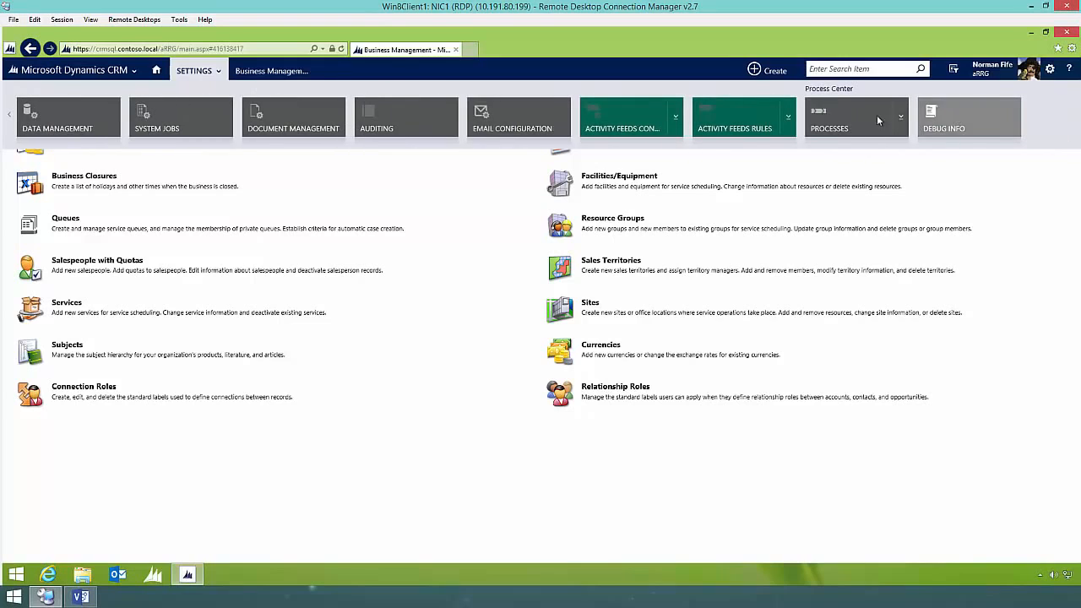
click(833, 118)
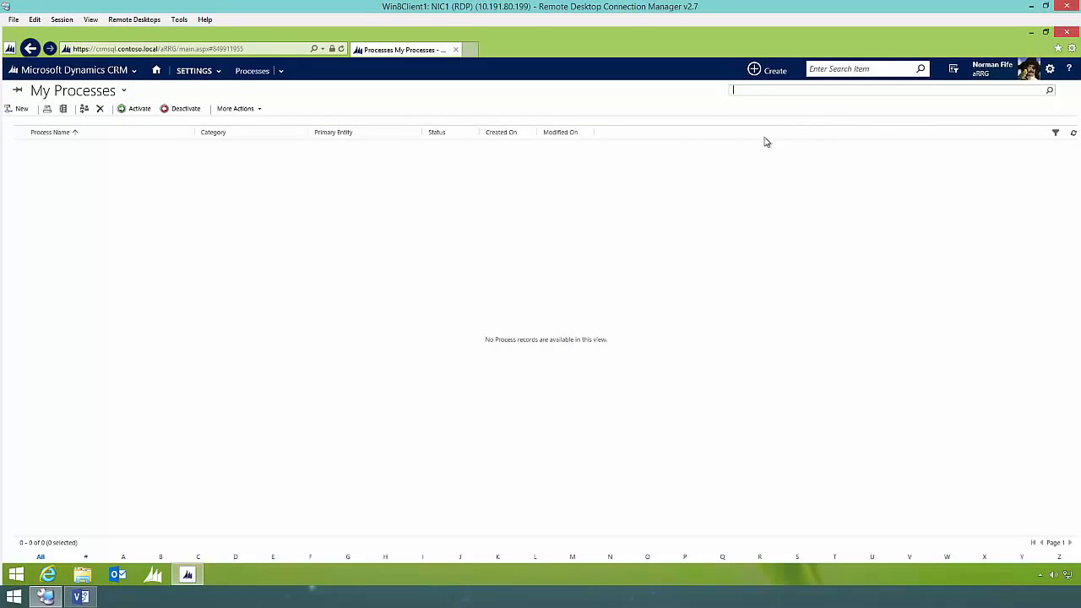
click(17, 108)
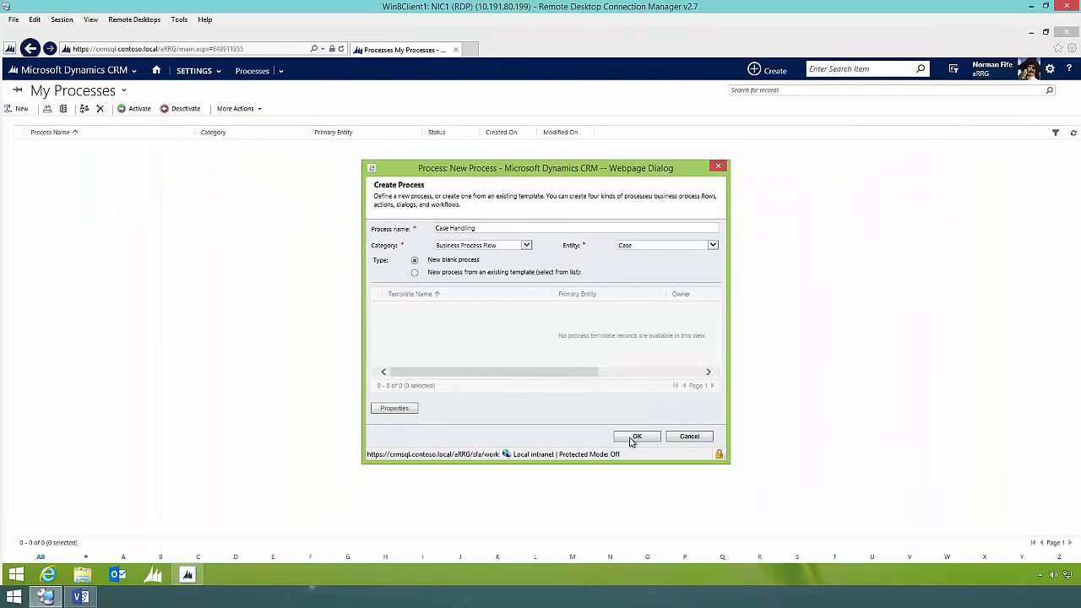
click(635, 436)
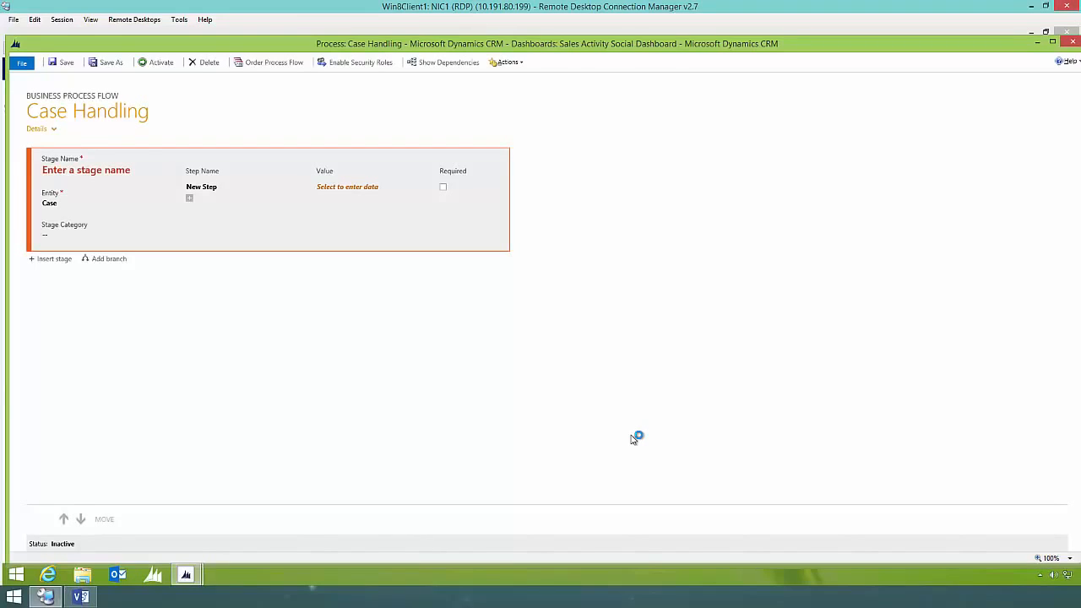
Consult the Visio flowchart and name the first stage Identify, with Priority, Entitlement and Subject as its steps
click(84, 601)
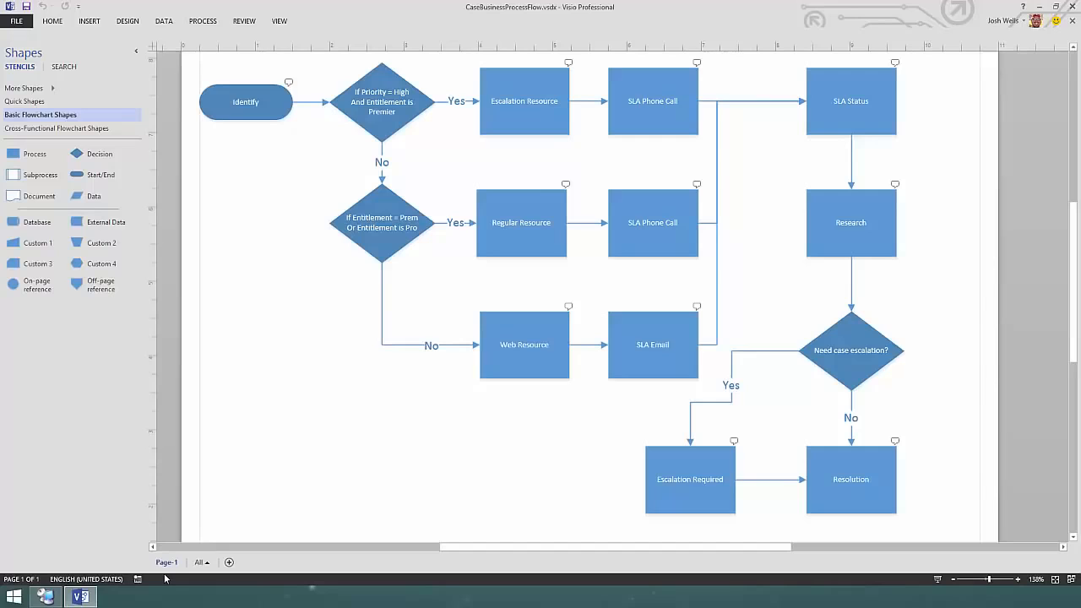
click(44, 595)
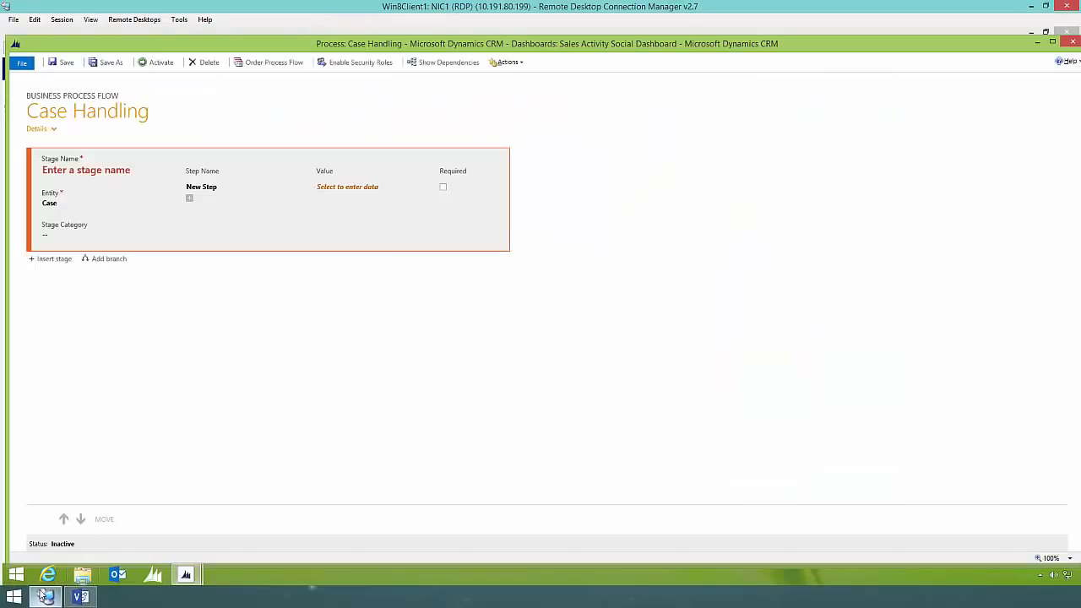
click(109, 172)
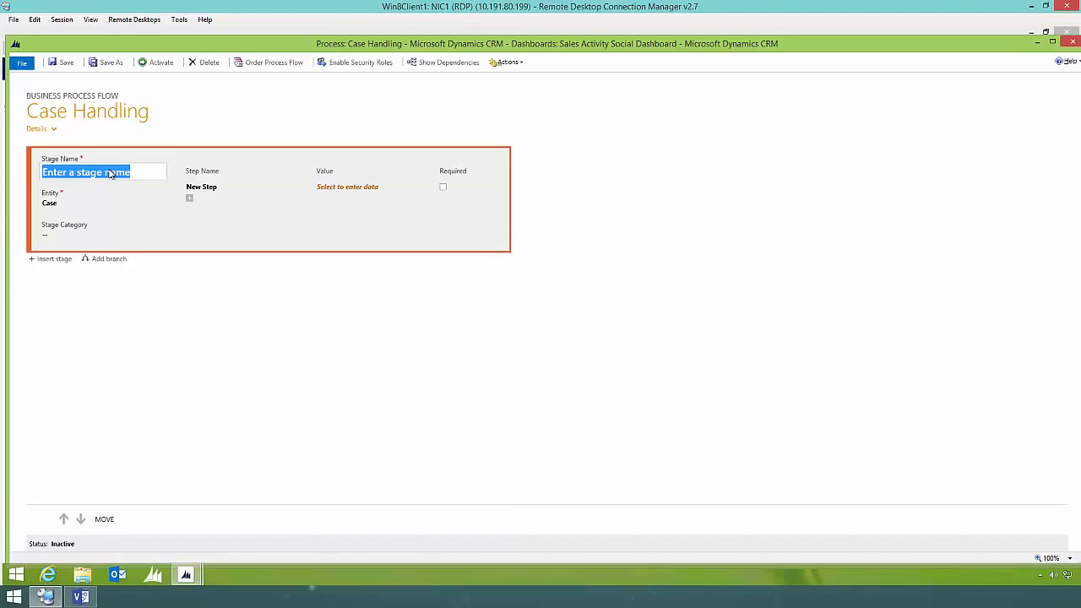
text(Identify)
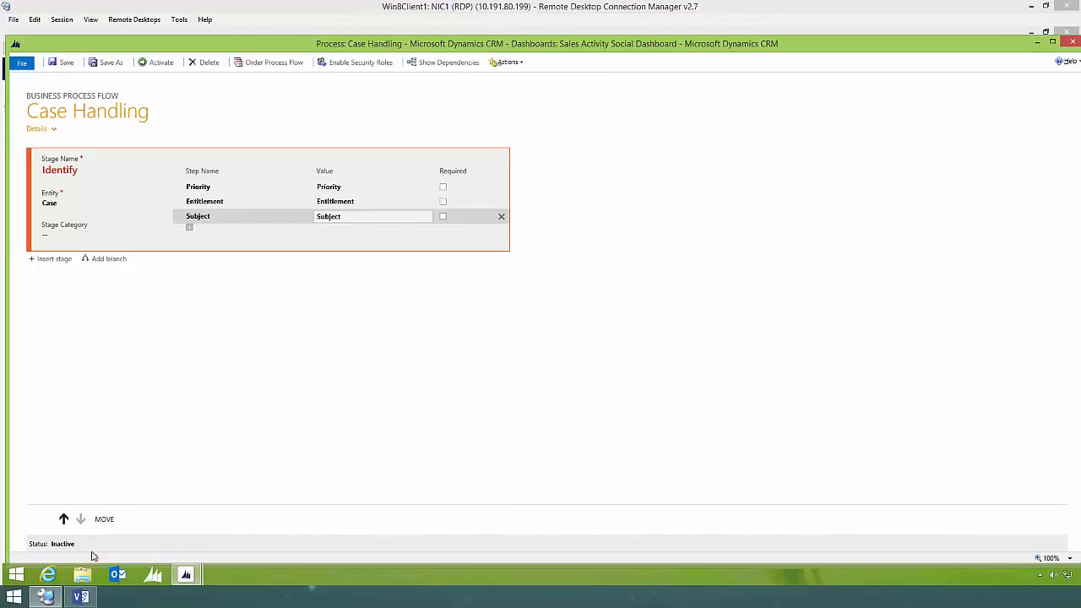
Following the Visio flowchart, add a branch to the Identify stage with the condition Priority equals High
click(79, 598)
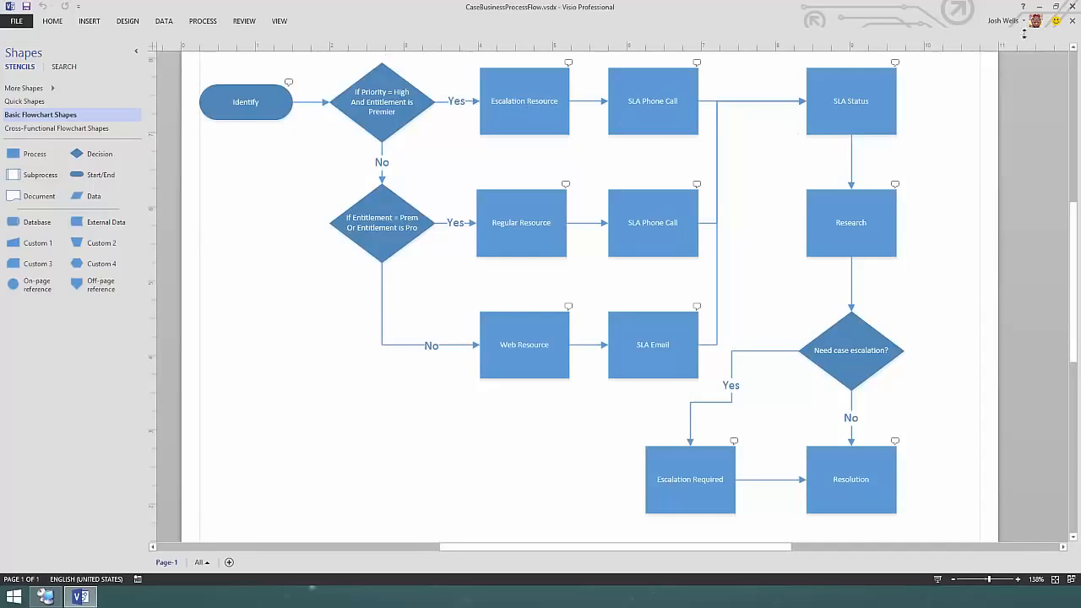
click(1039, 7)
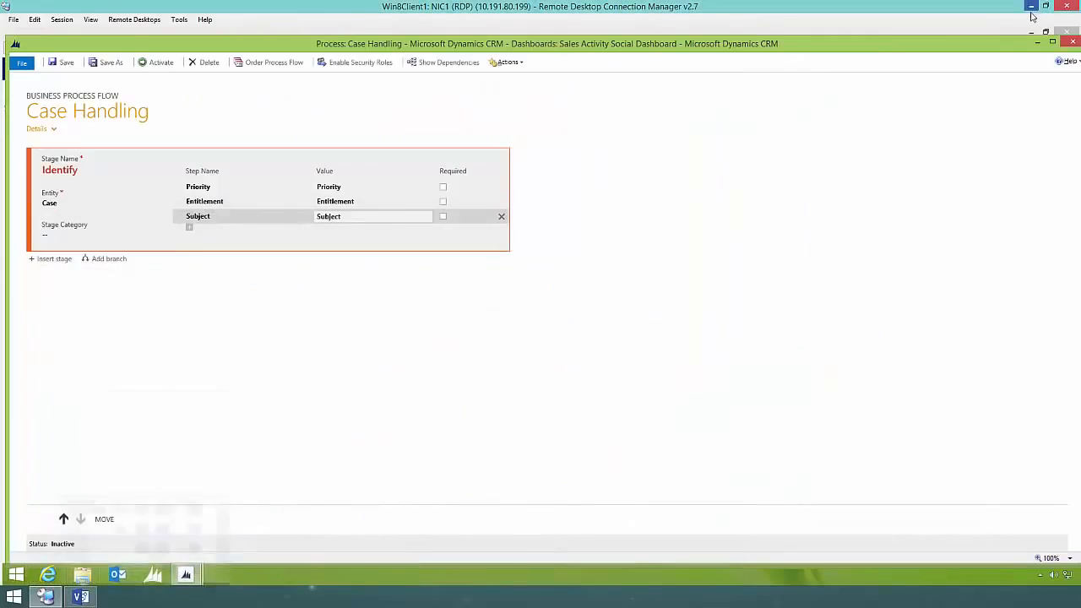
click(94, 260)
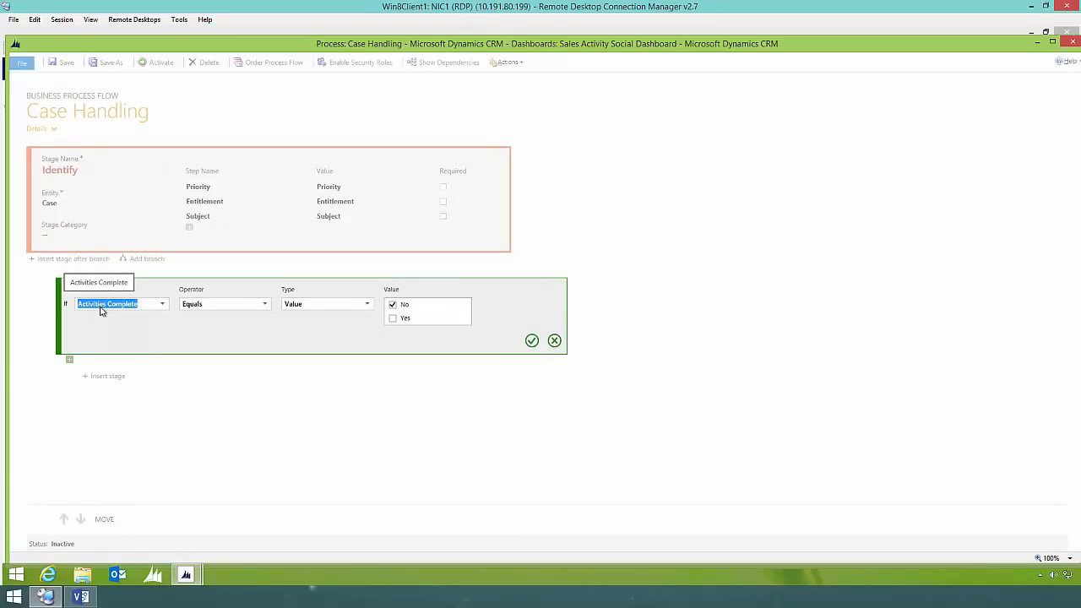
text(Prio)
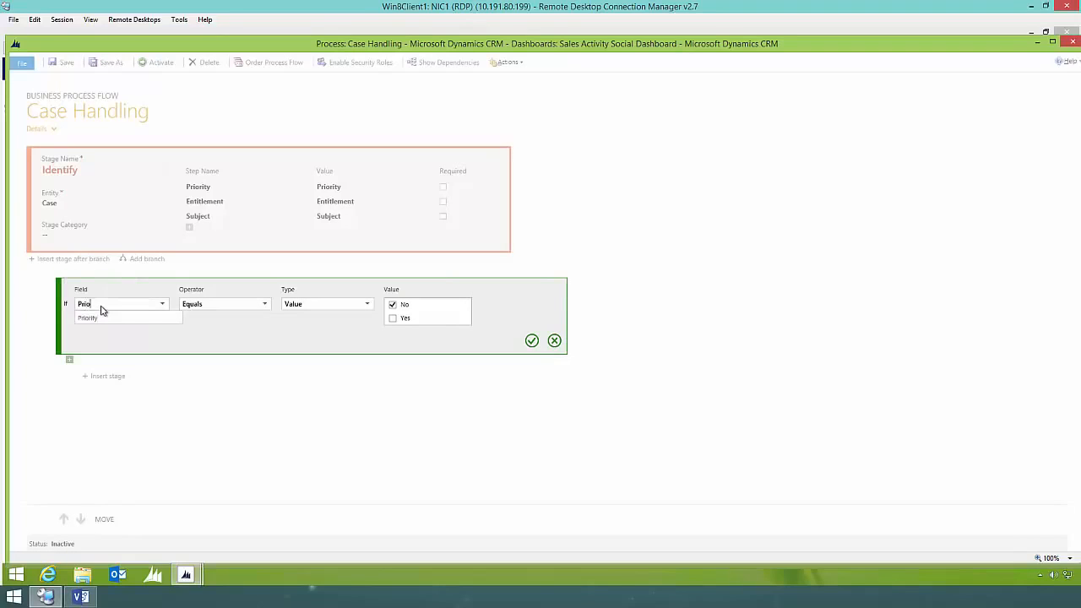
click(91, 318)
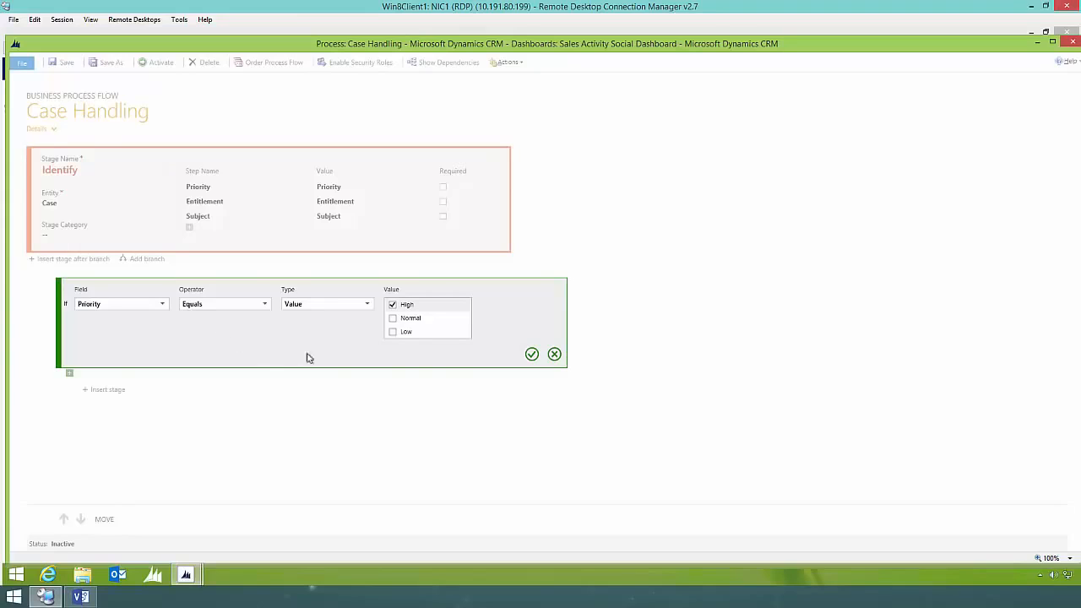
click(532, 354)
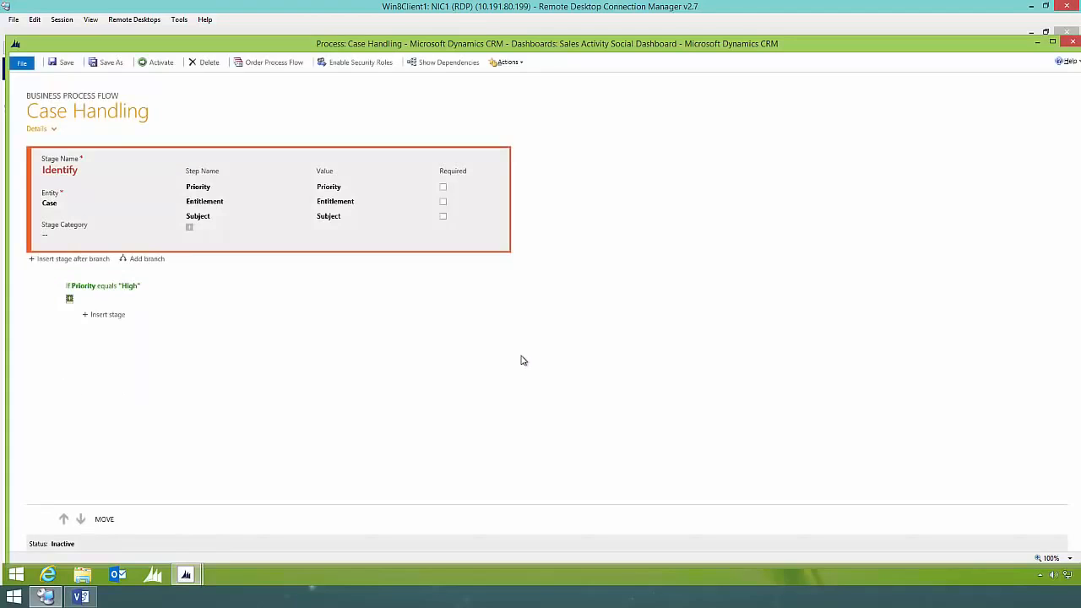
Add a second clause to the Priority branch, joined with and: Entitlement contains Premier
click(71, 302)
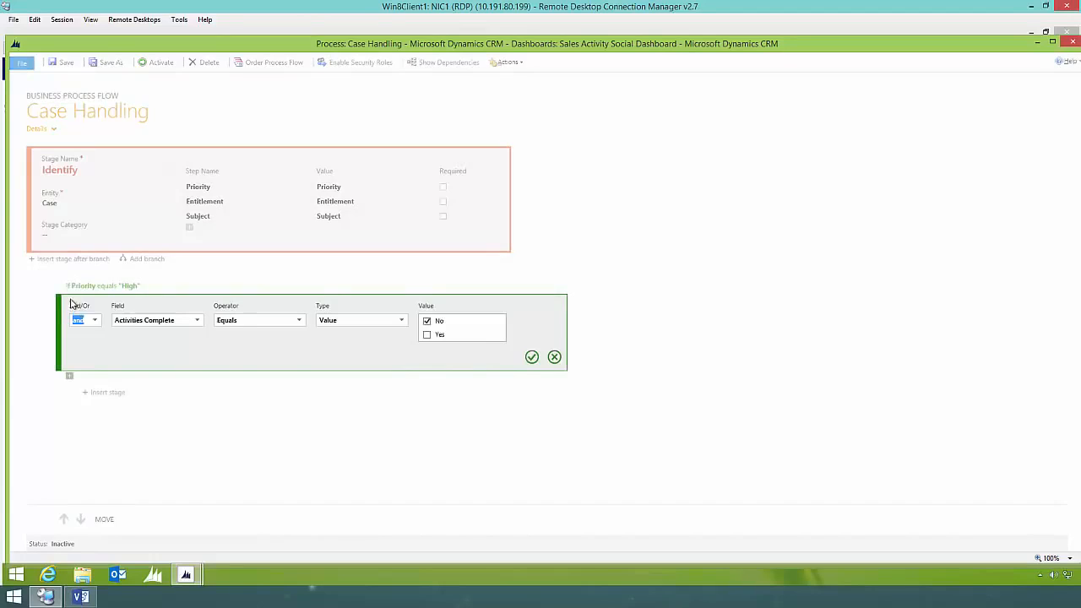
click(188, 321)
key(ctrl+a)
text(Entitlement)
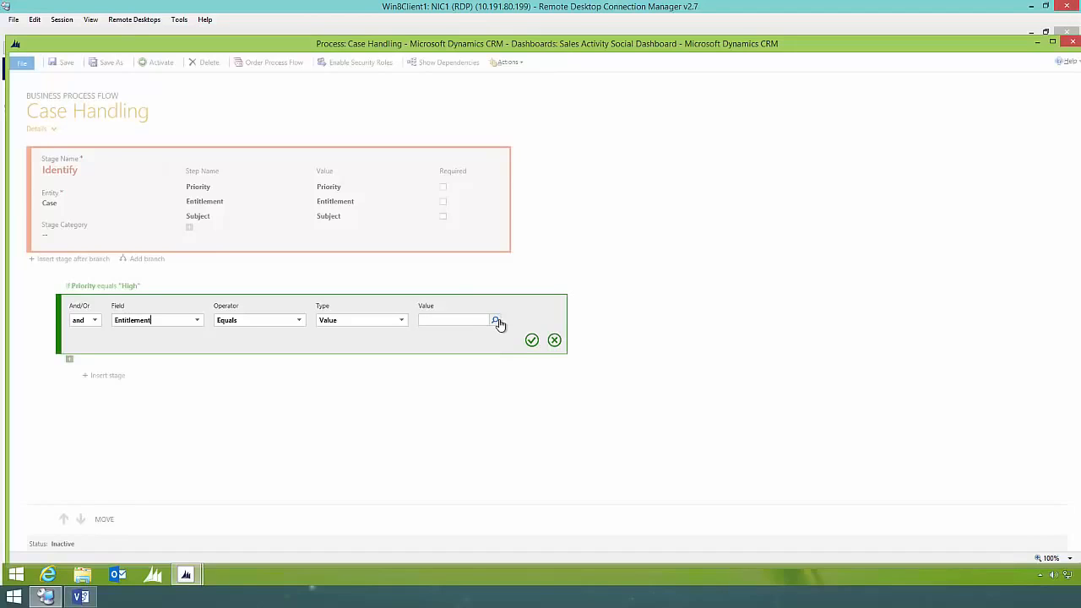
click(300, 321)
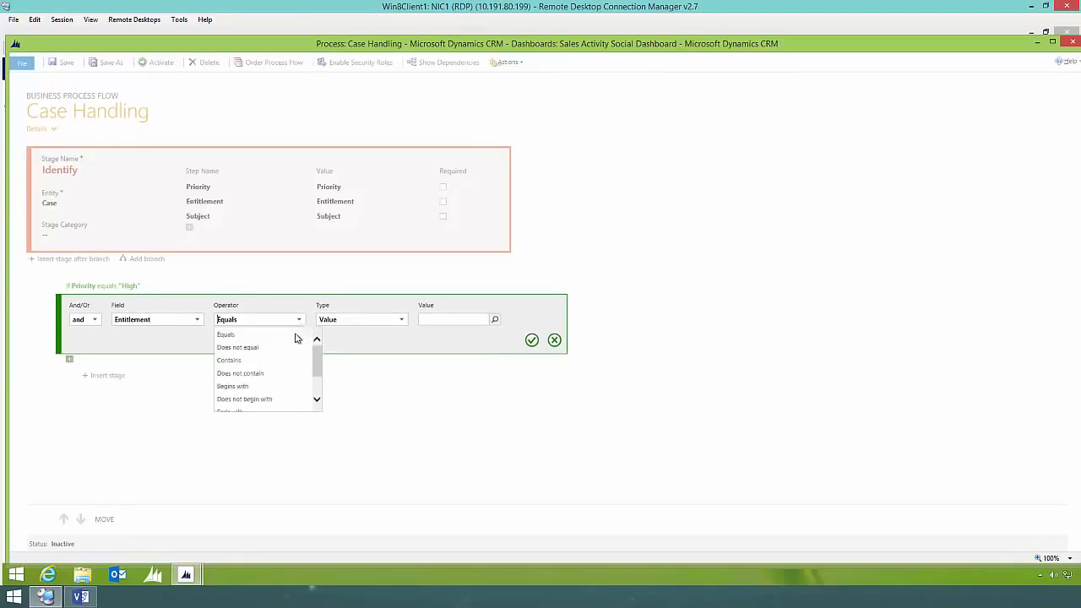
click(258, 361)
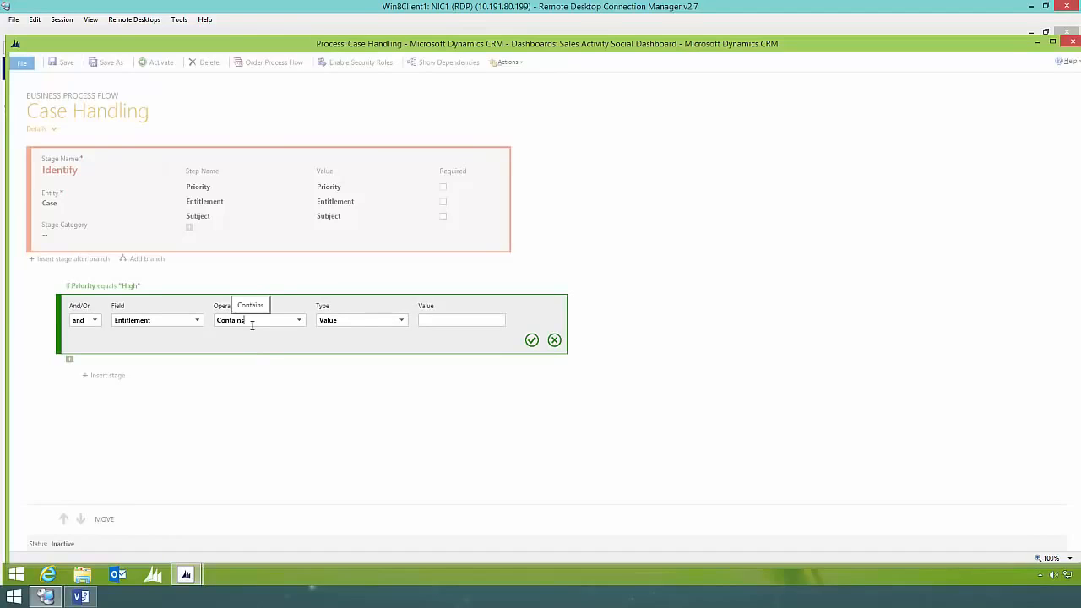
click(428, 320)
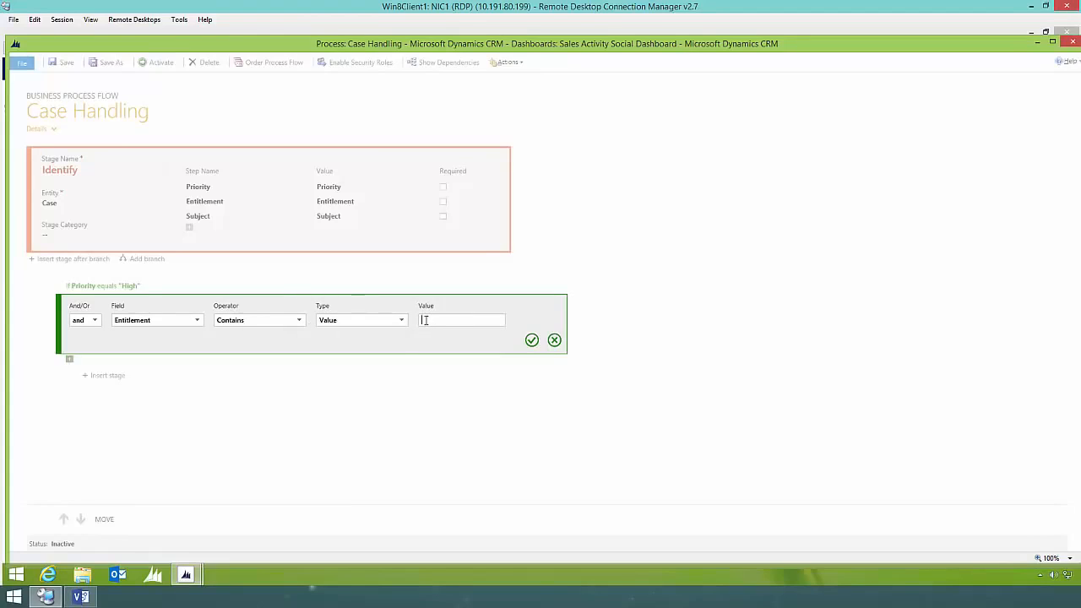
text(Premier)
click(532, 341)
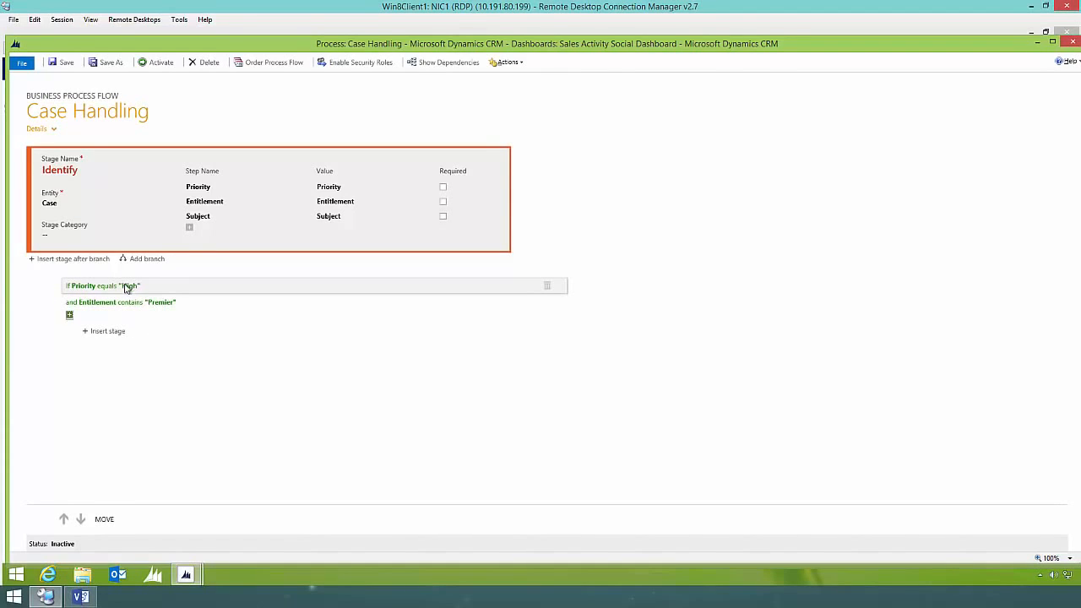
Following the Visio flowchart, add an Else If branch for Entitlement contains Premier or Entitlement contains Professional
click(91, 598)
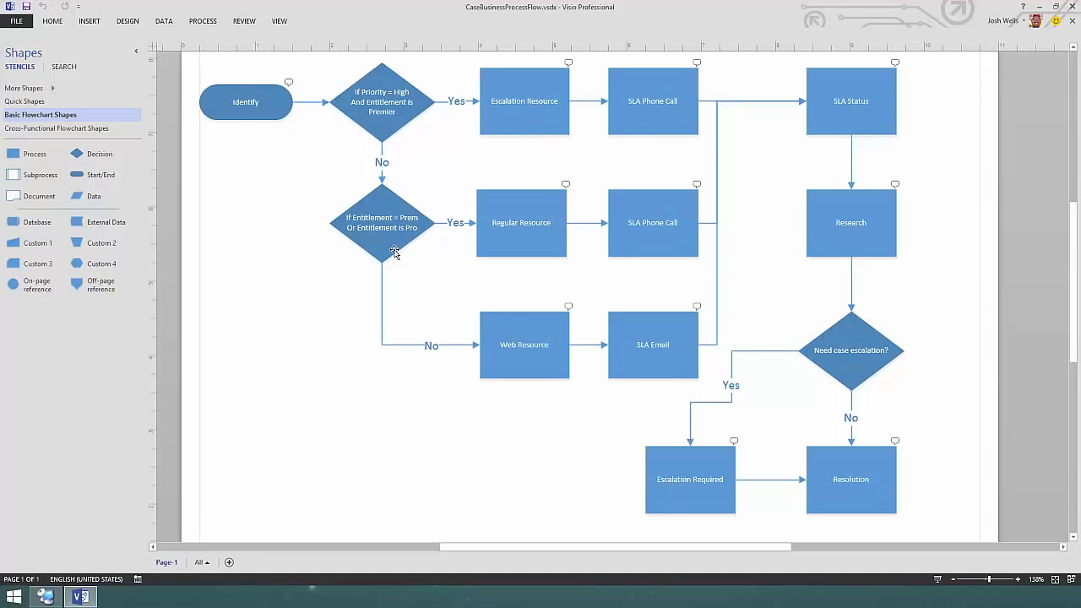
click(1039, 7)
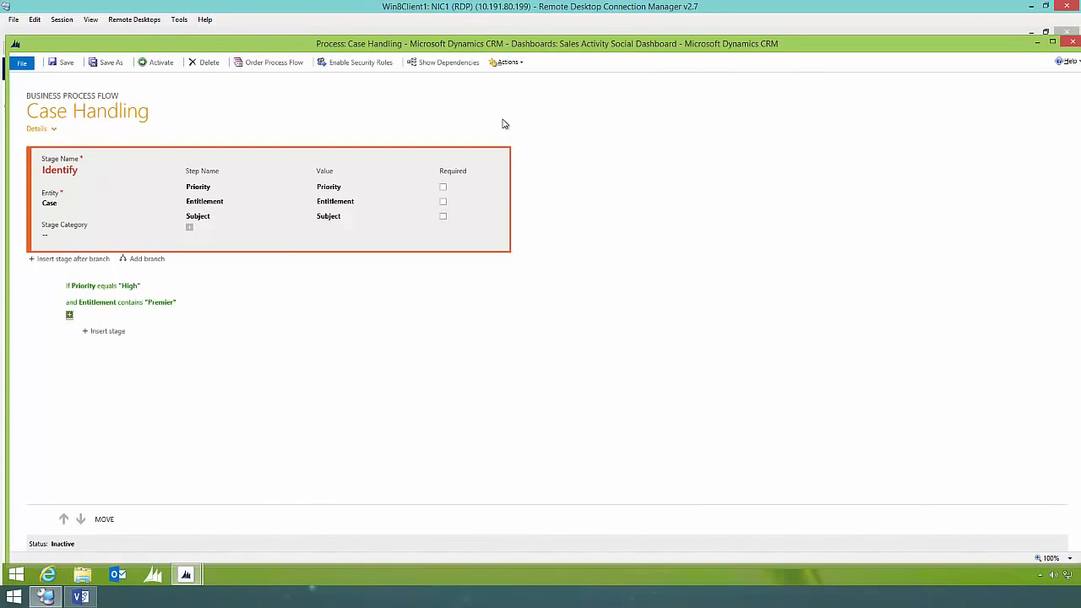
click(139, 262)
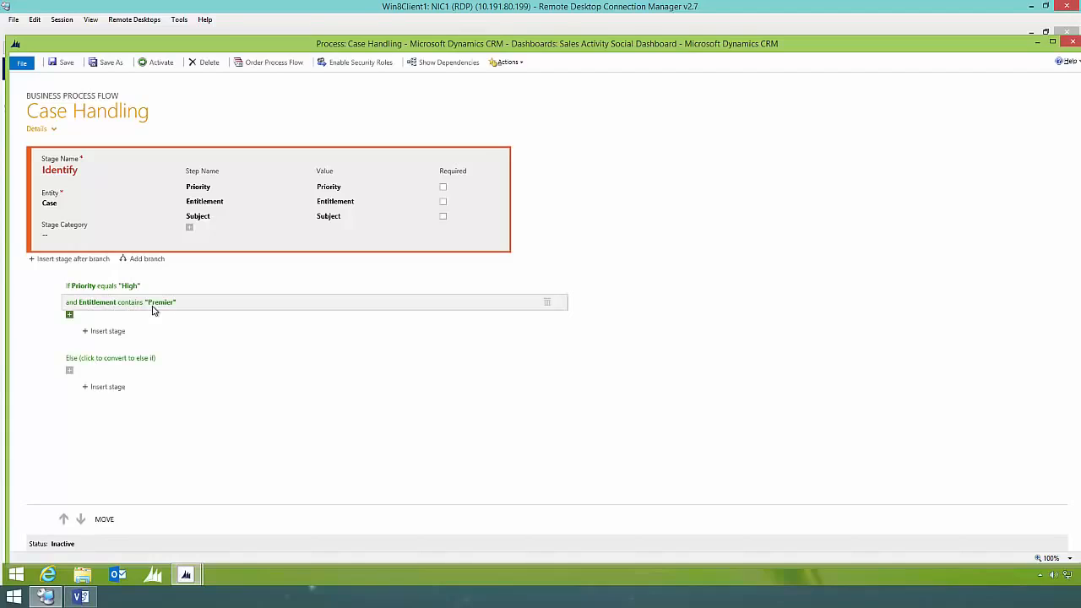
click(103, 364)
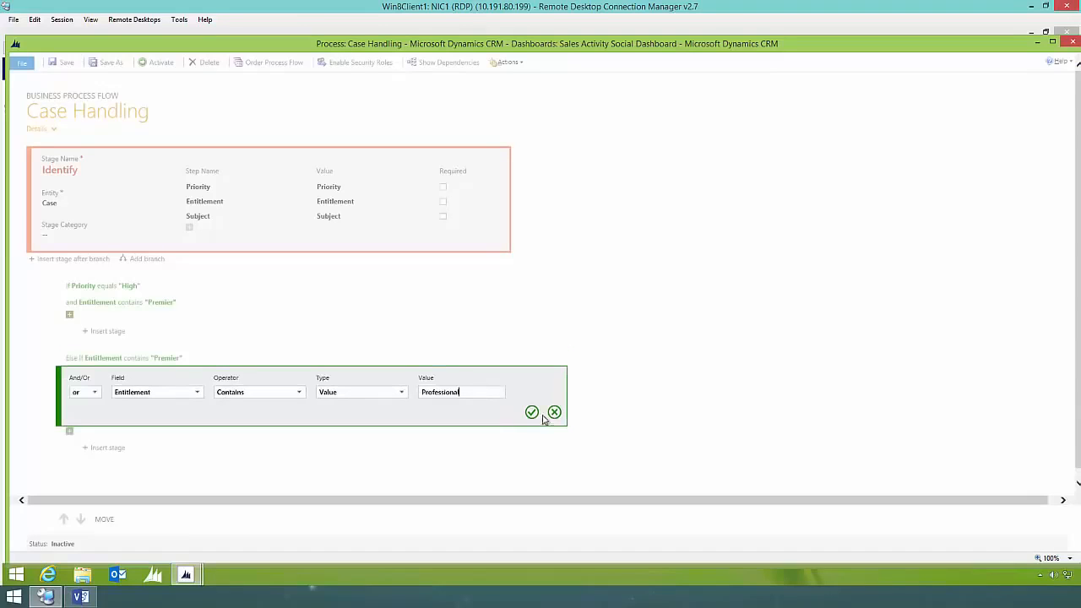
click(531, 413)
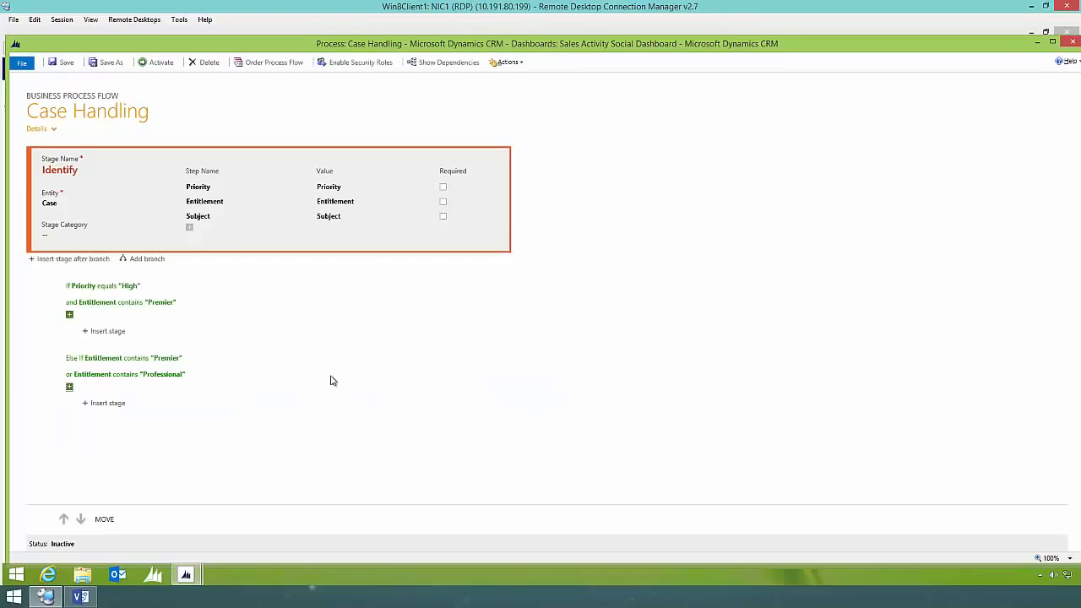
Try a third clause joined with and, Activities Complete equals No, on the Else If branch and delete it
click(70, 390)
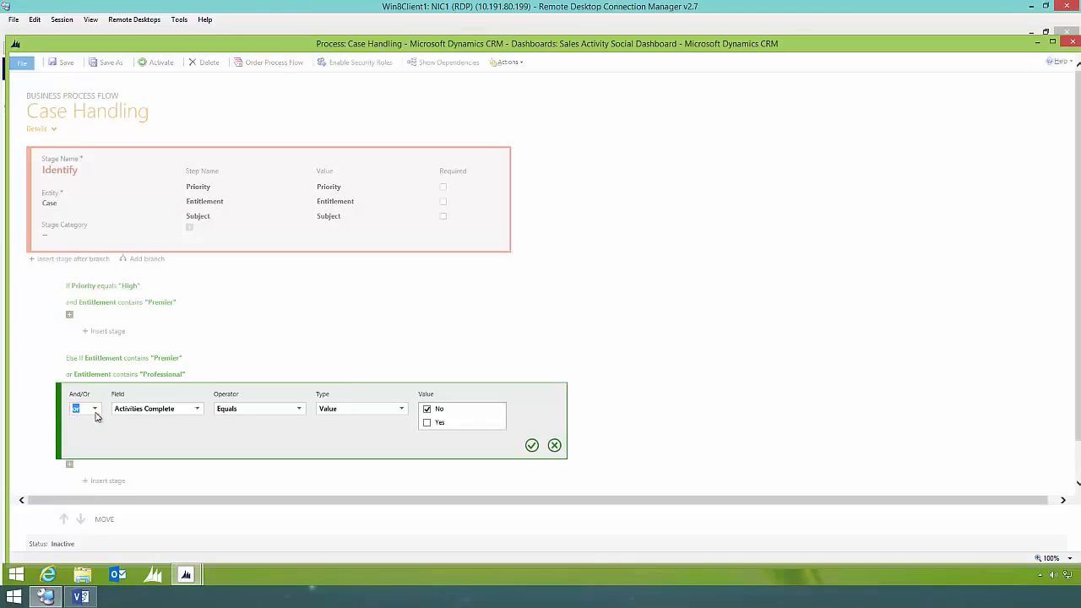
click(94, 411)
click(104, 429)
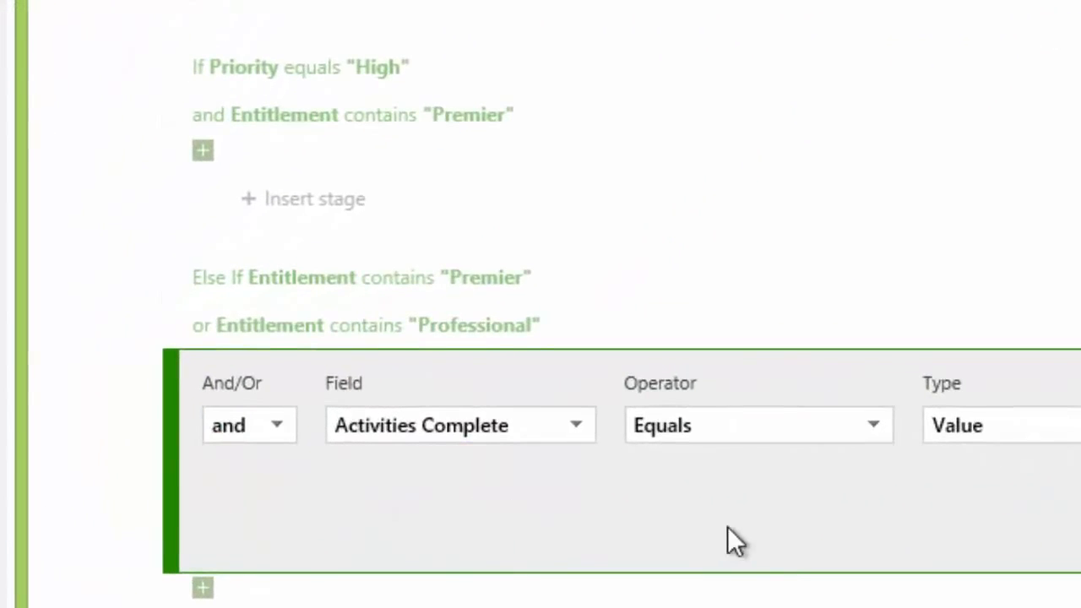
click(1080, 549)
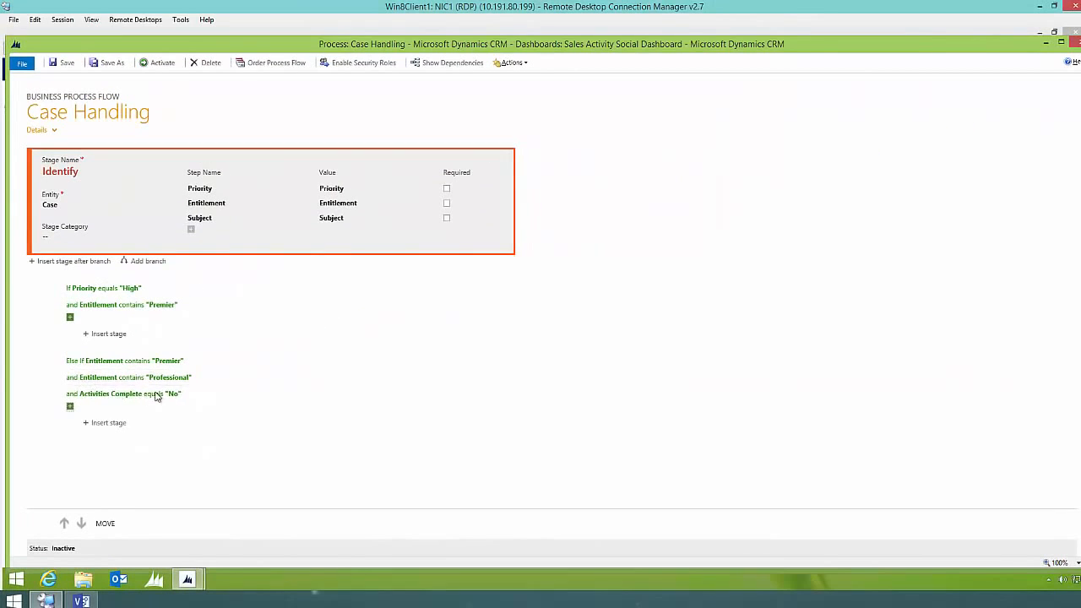
click(551, 394)
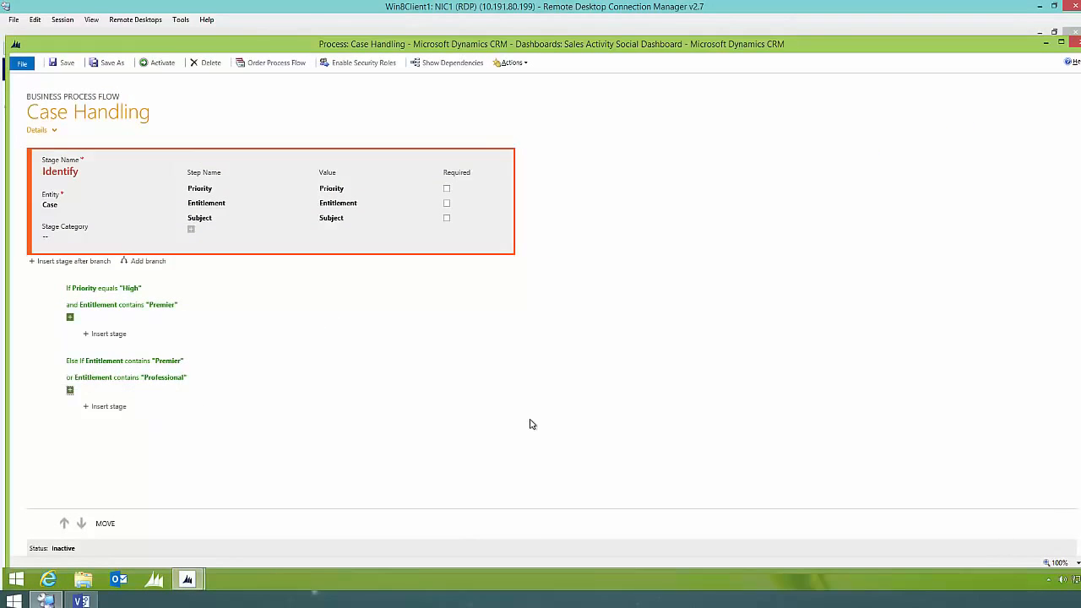
Add a final Else branch to the Identify stage and compare the branches with the Visio flowchart
click(133, 290)
click(124, 361)
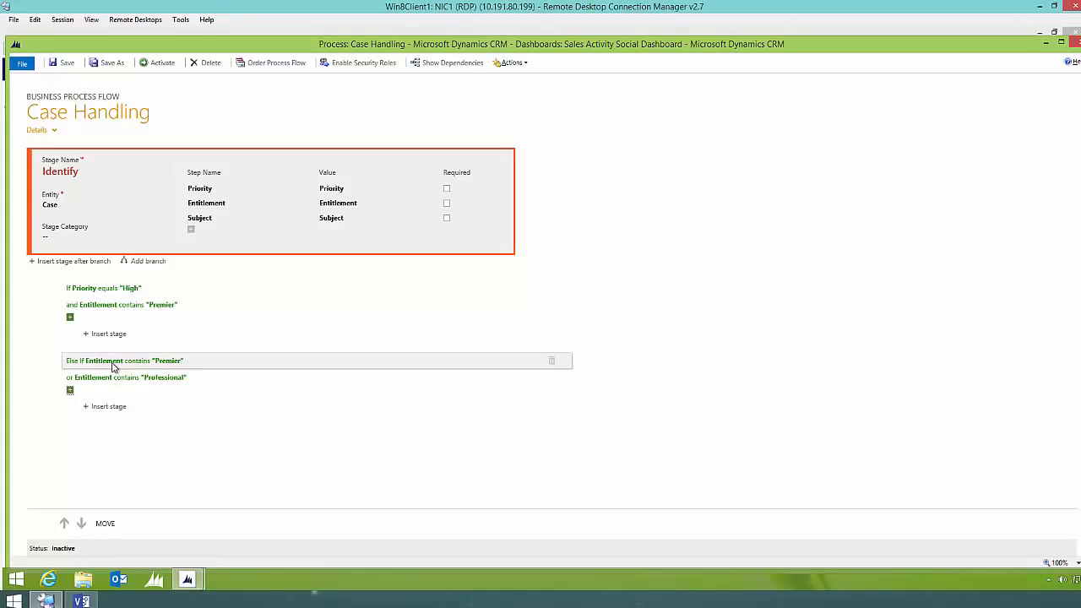
click(150, 312)
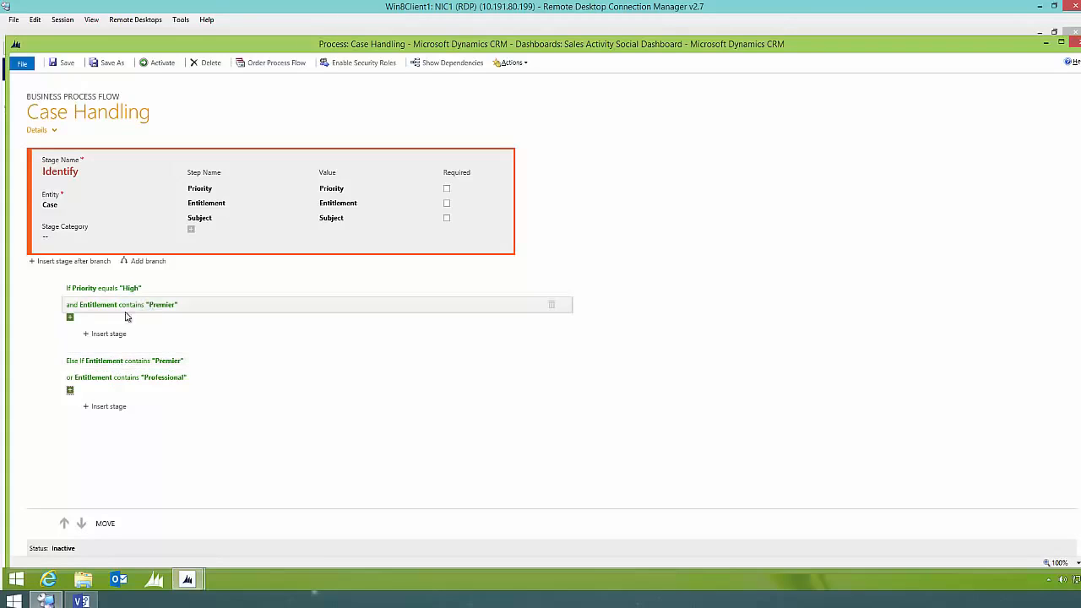
click(148, 264)
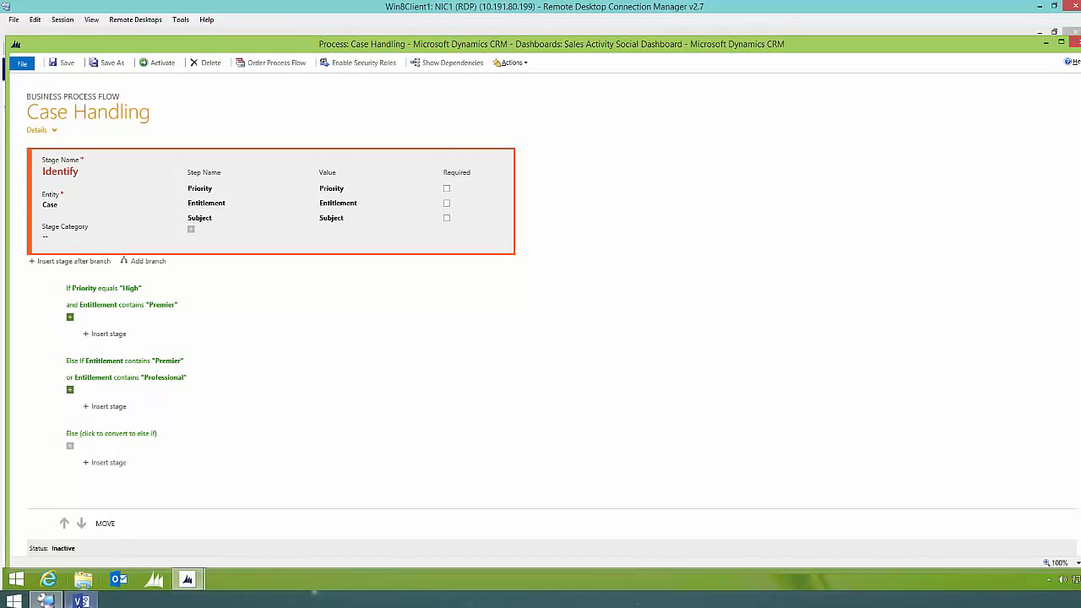
click(82, 601)
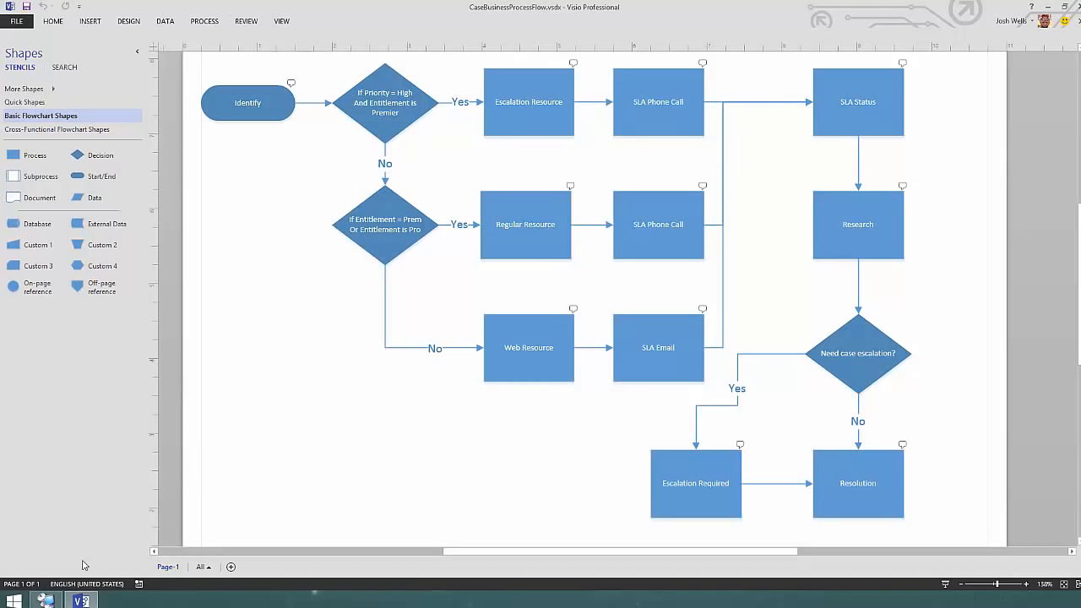
click(47, 601)
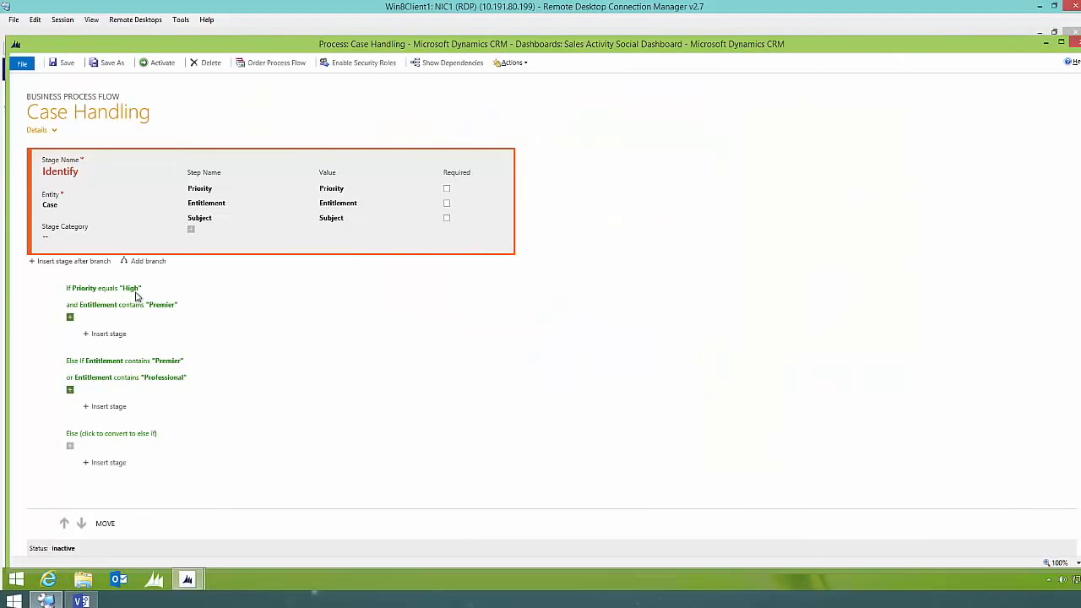
Insert an Escalation Resource stage under the Priority equals High branch and set its first step to the Owner field
click(107, 335)
click(114, 364)
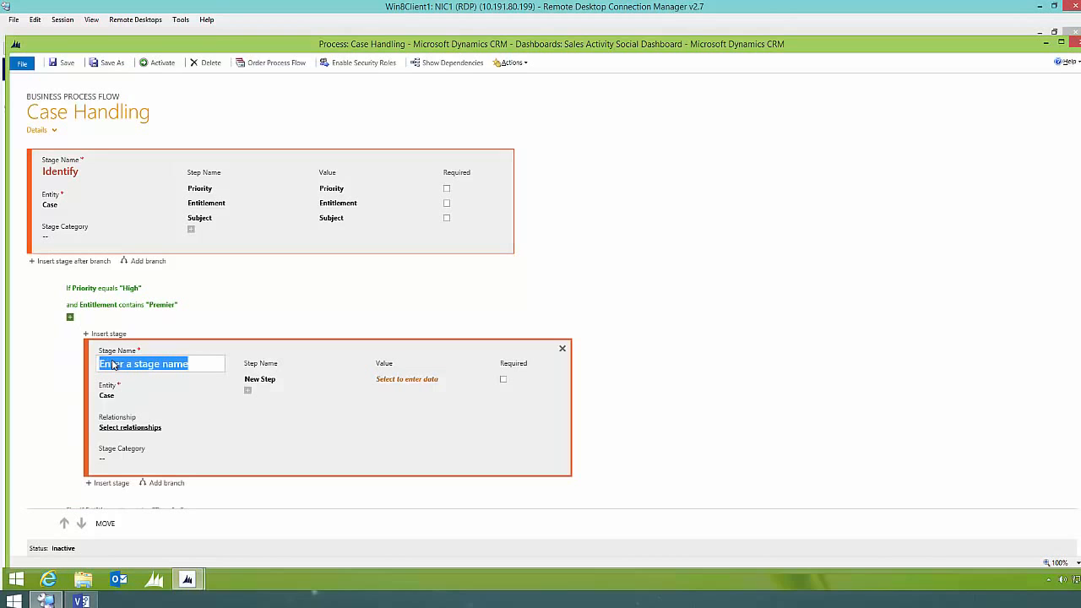
text(Escalation Resource)
click(406, 378)
text(o)
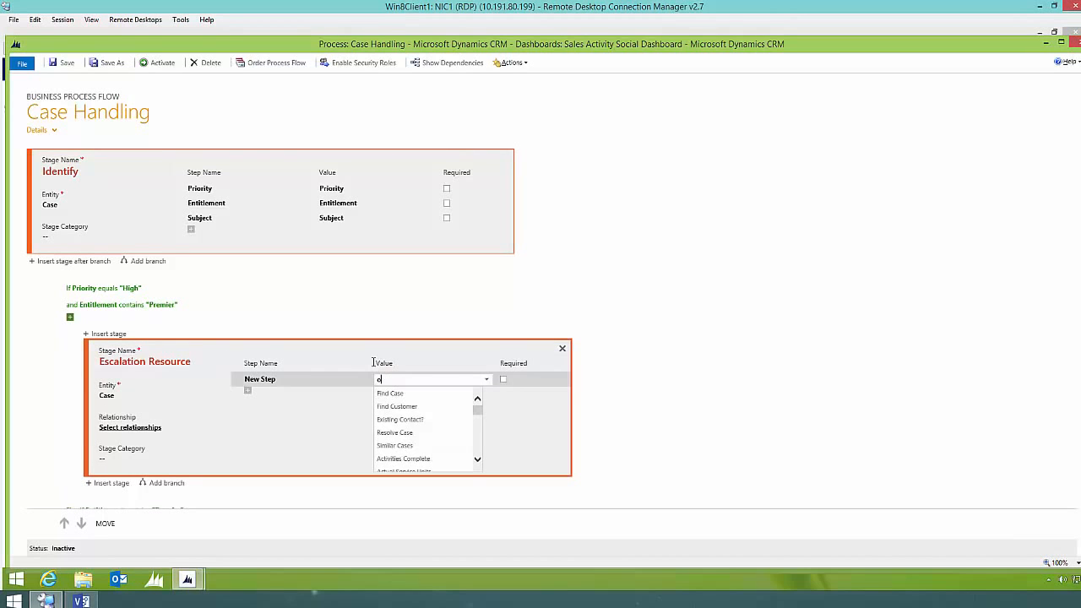
text(wner)
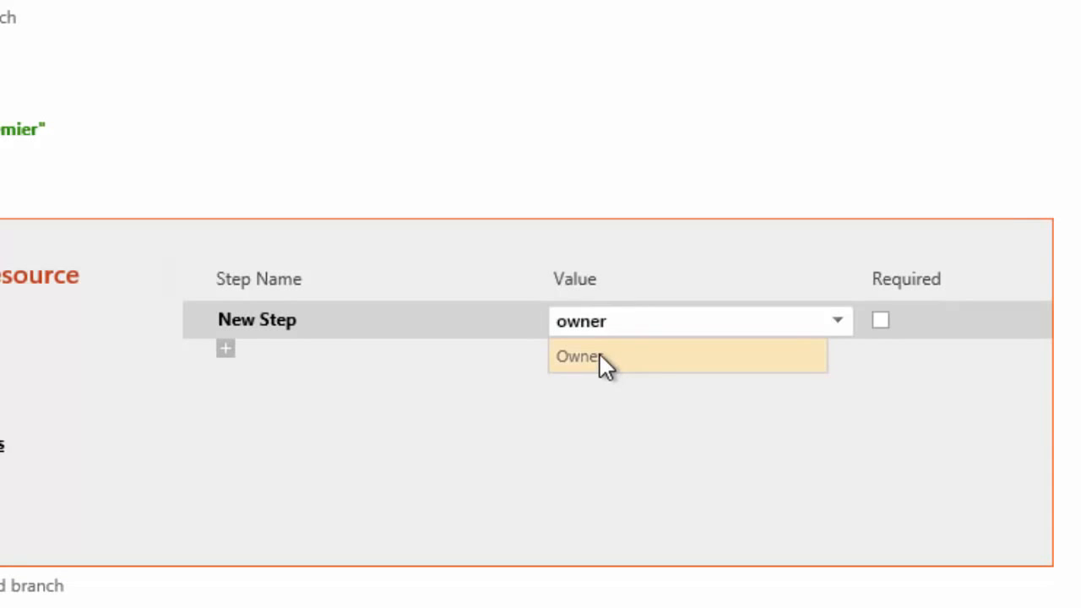
click(599, 355)
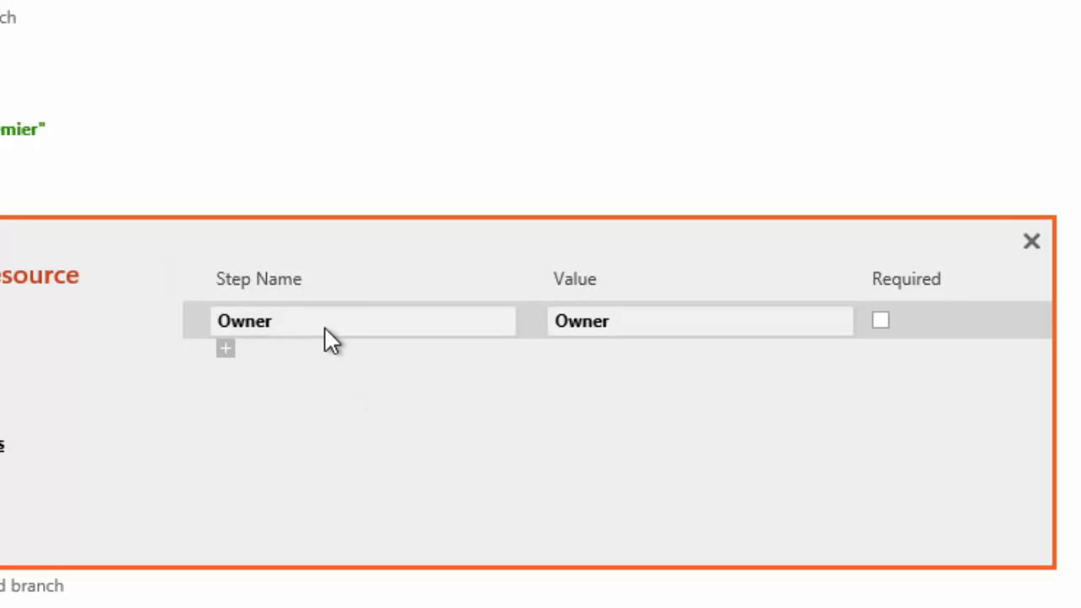
Rename the Owner step of the Escalation Resource stage as Assign to Escalation Engineer
click(415, 321)
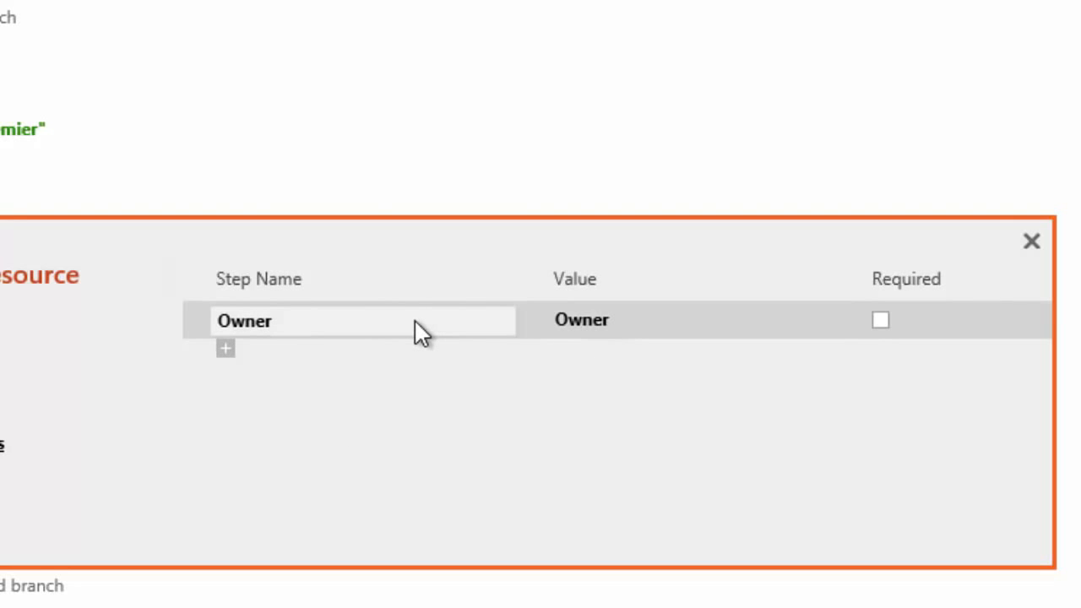
double_click(418, 328)
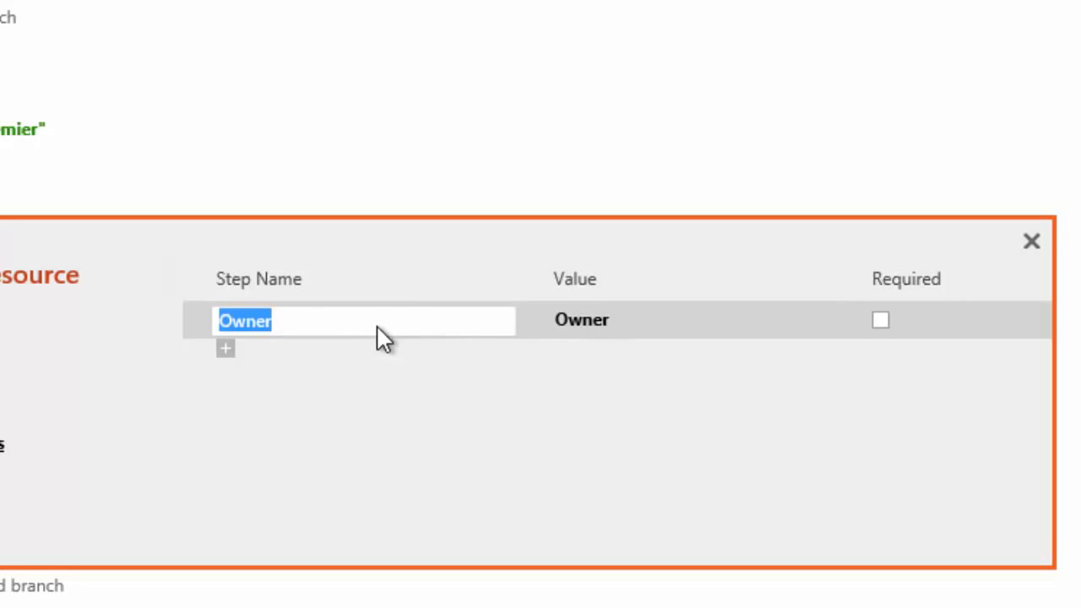
text(Assign to Escalation Engineer)
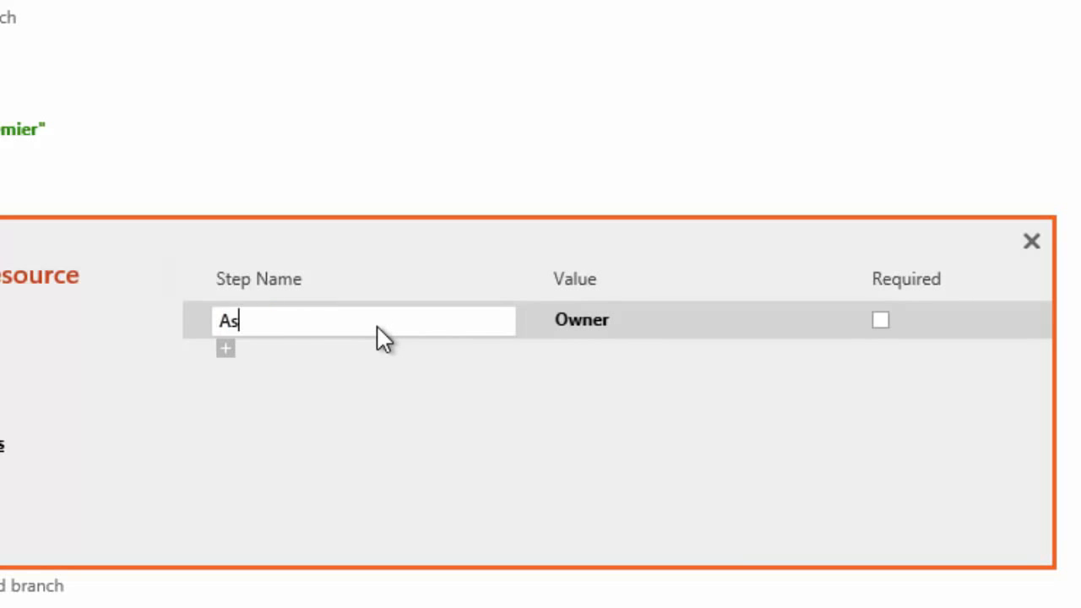
key(Return)
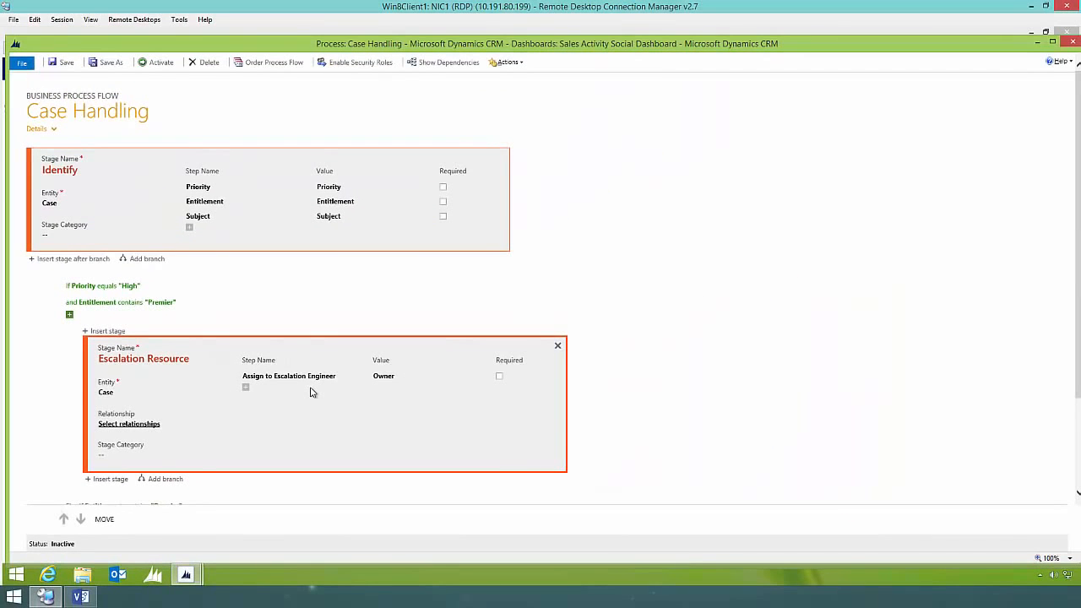
Insert an SLA Phone Call stage after the Escalation Resource stage and set its entity to Phone Call
click(110, 482)
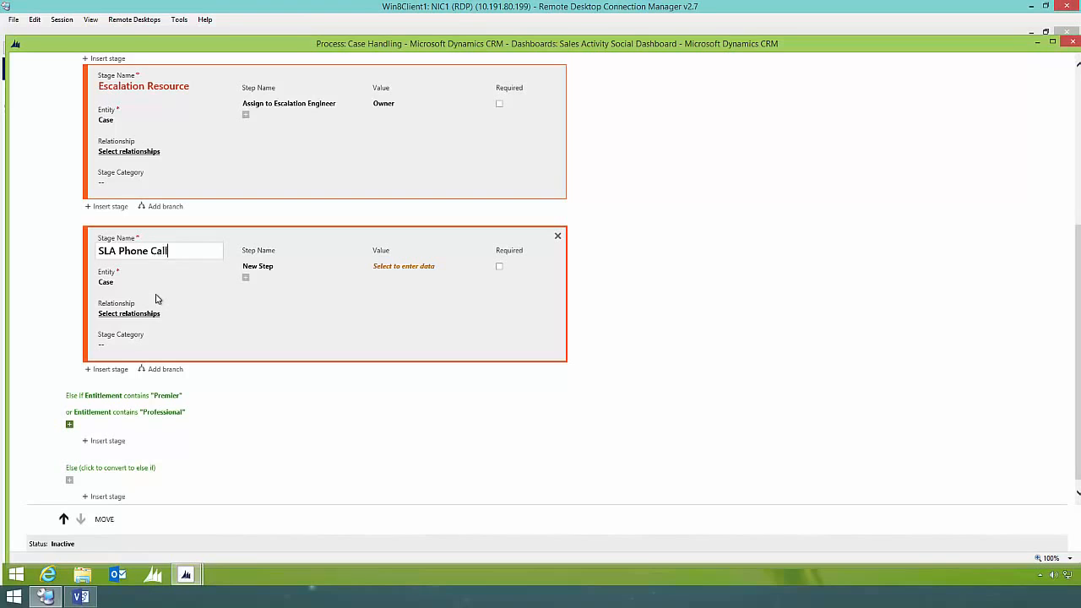
click(107, 287)
scroll(145, 318, down, 1)
scroll(145, 318, down, 2)
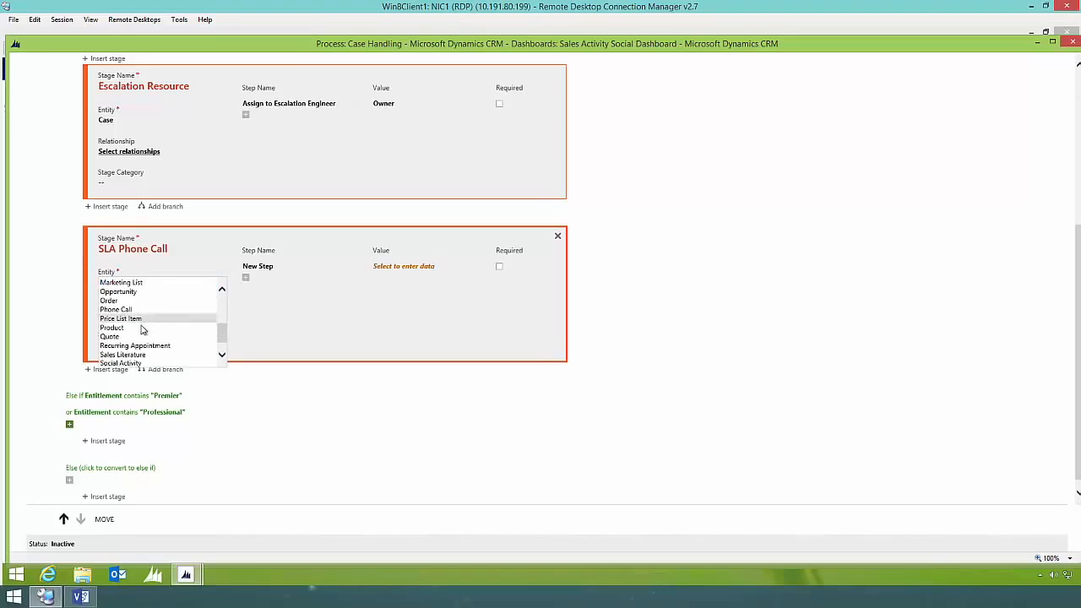
click(131, 310)
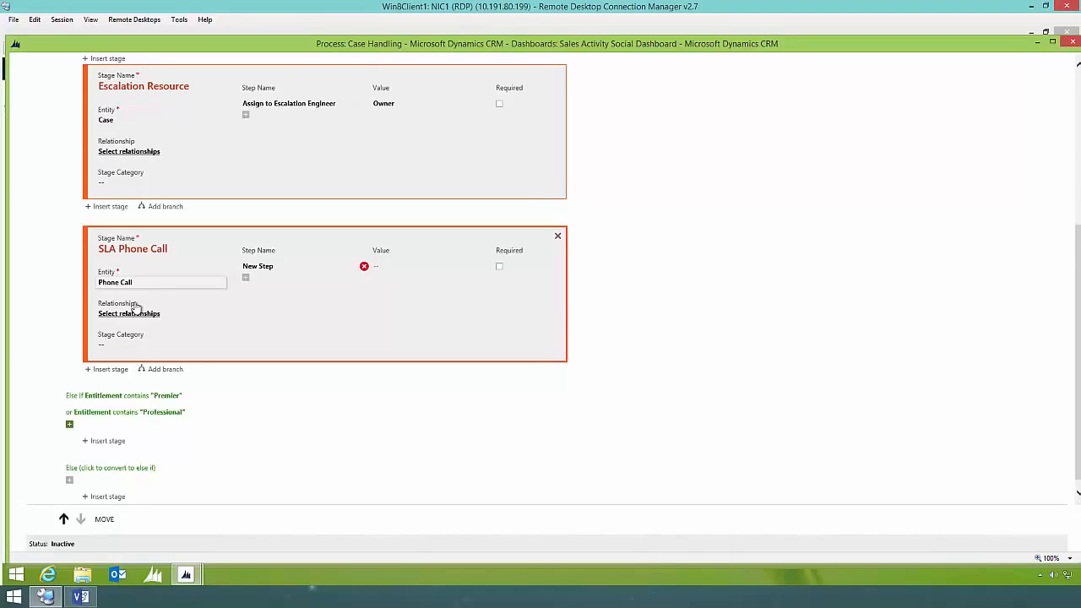
Set the SLA Phone Call stage's relationship to Regarding and give the stage Call To and Subject steps
click(133, 315)
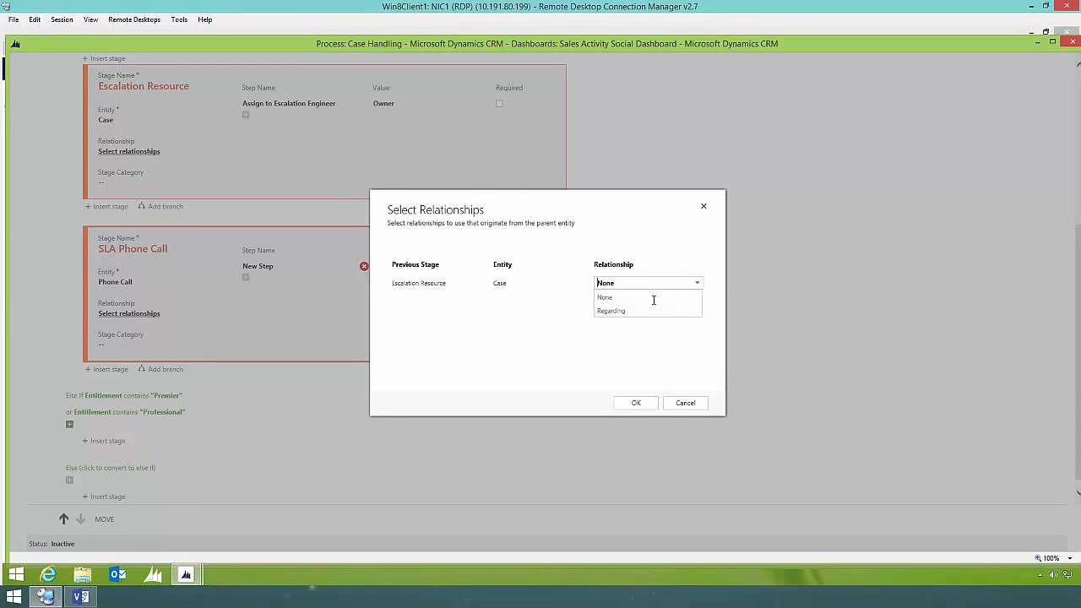
click(628, 311)
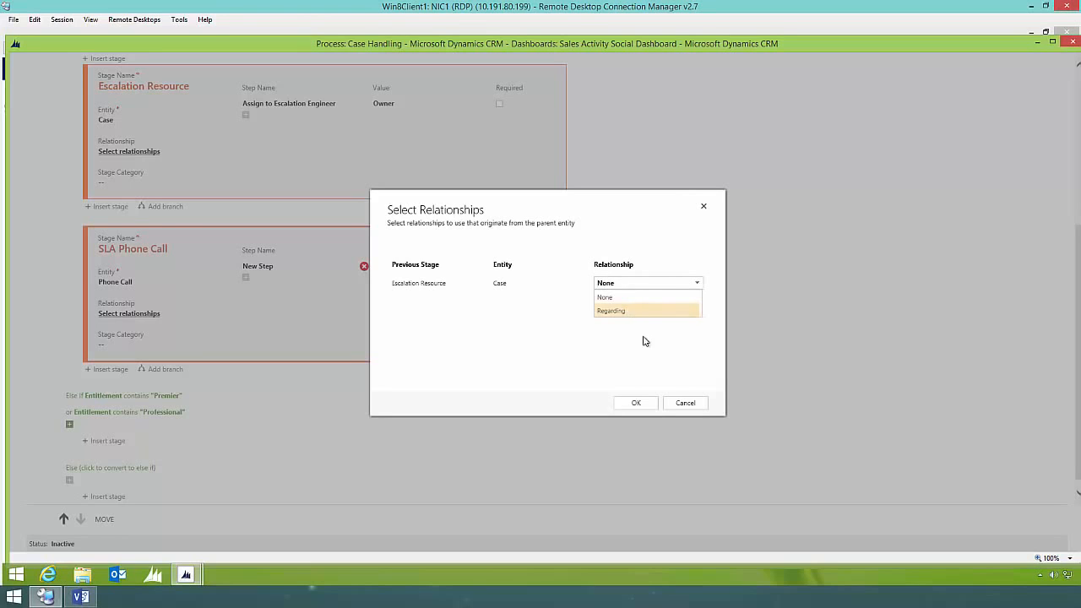
click(650, 405)
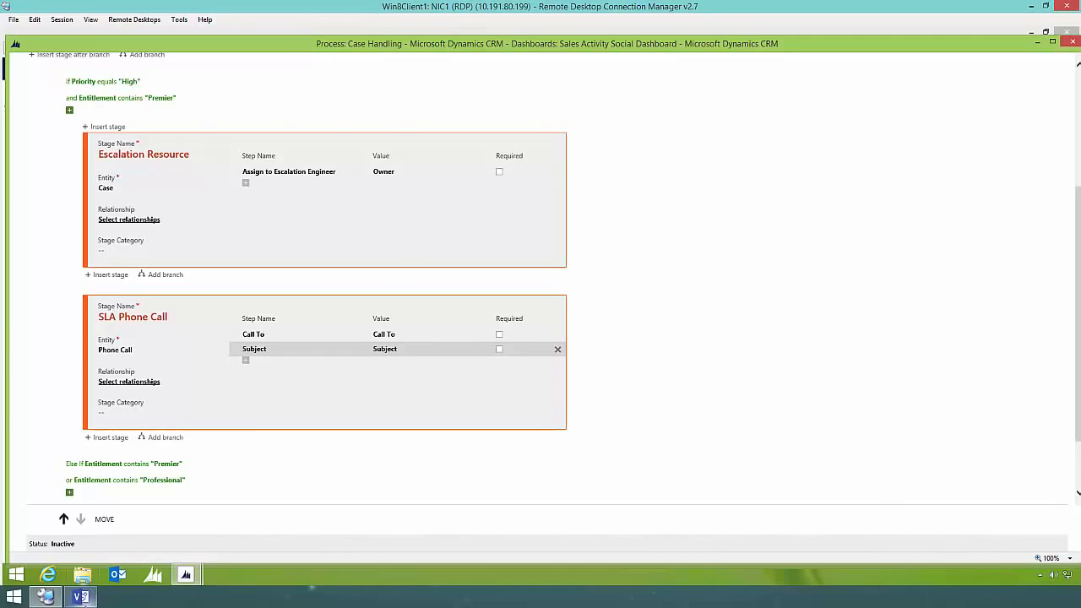
Following the Visio flowchart, insert a Regular Resource stage with an Assign to Regular Resource step and a Phone Call stage under the Else If branch
click(81, 598)
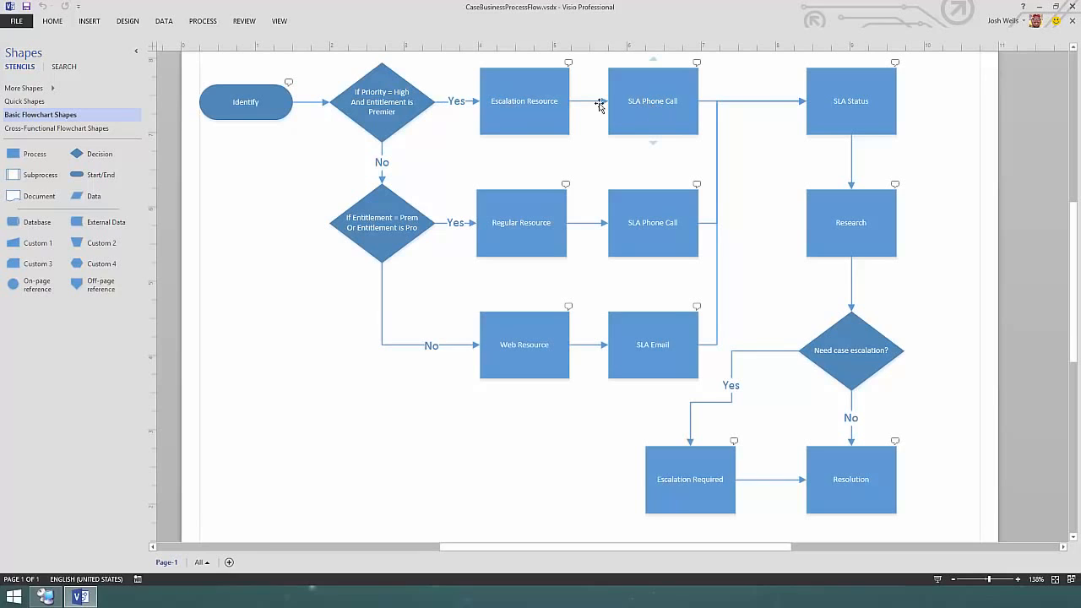
click(46, 598)
scroll(119, 390, down, 1)
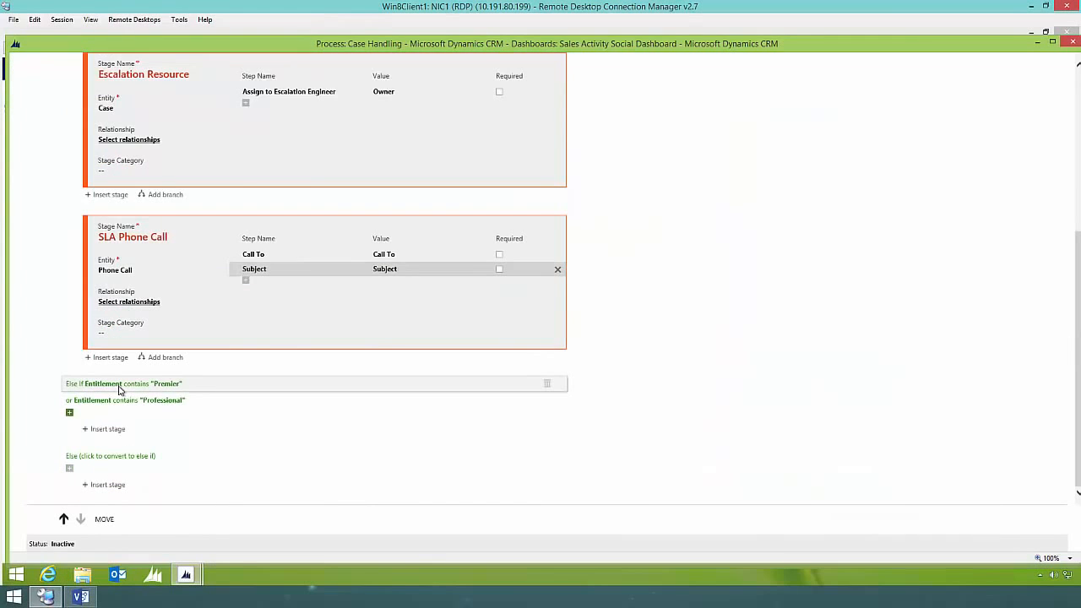
click(107, 431)
scroll(107, 434, down, 2)
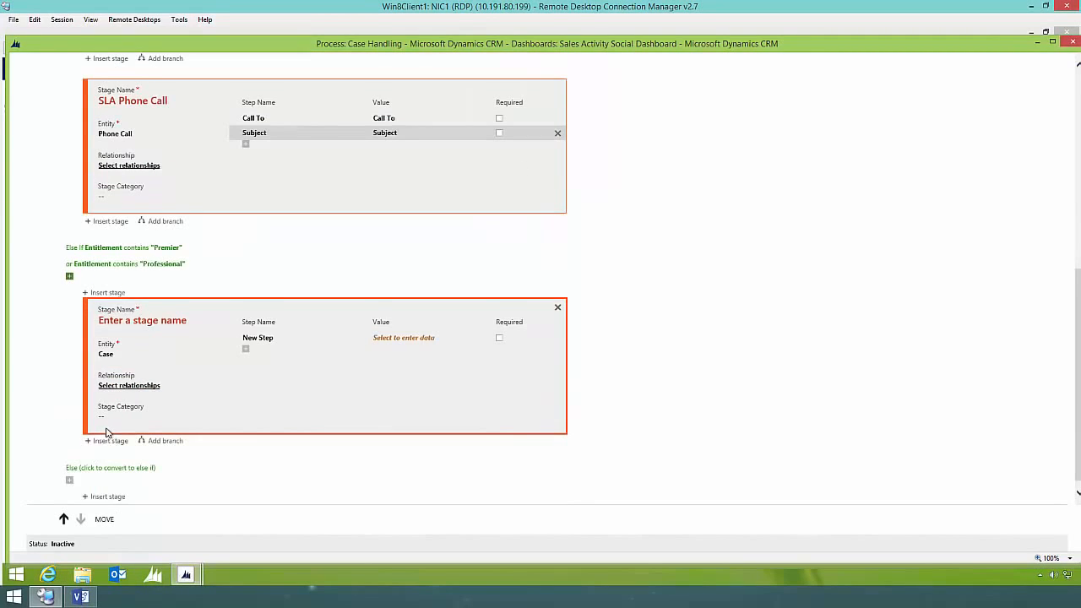
scroll(107, 434, down, 1)
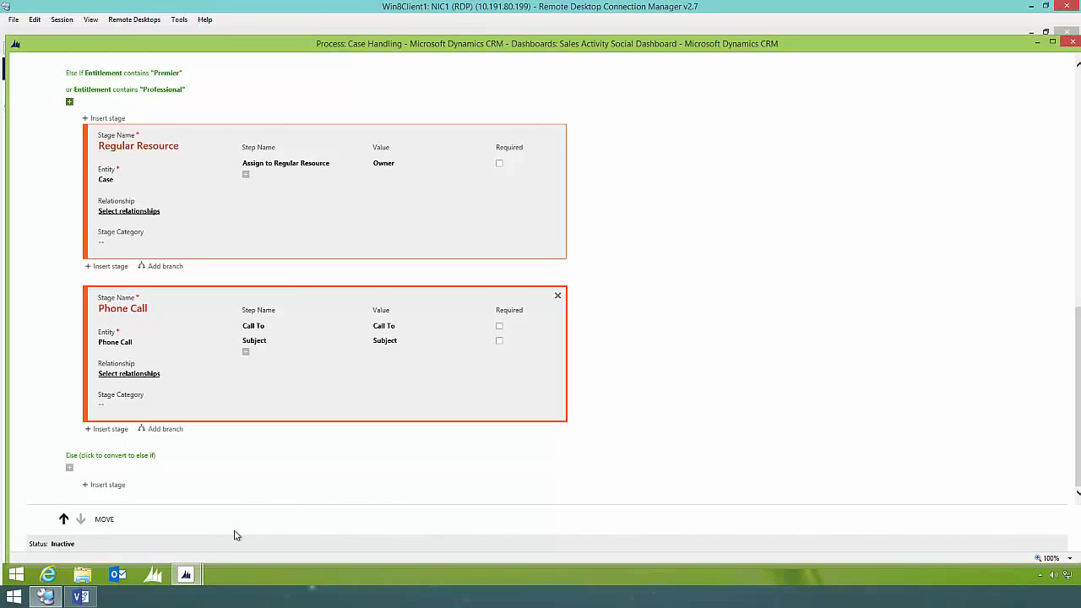
Following the Visio flowchart, insert a Web Resource stage and an SLA Email stage with To and Subject steps under the Else branch
mouse_move(90, 596)
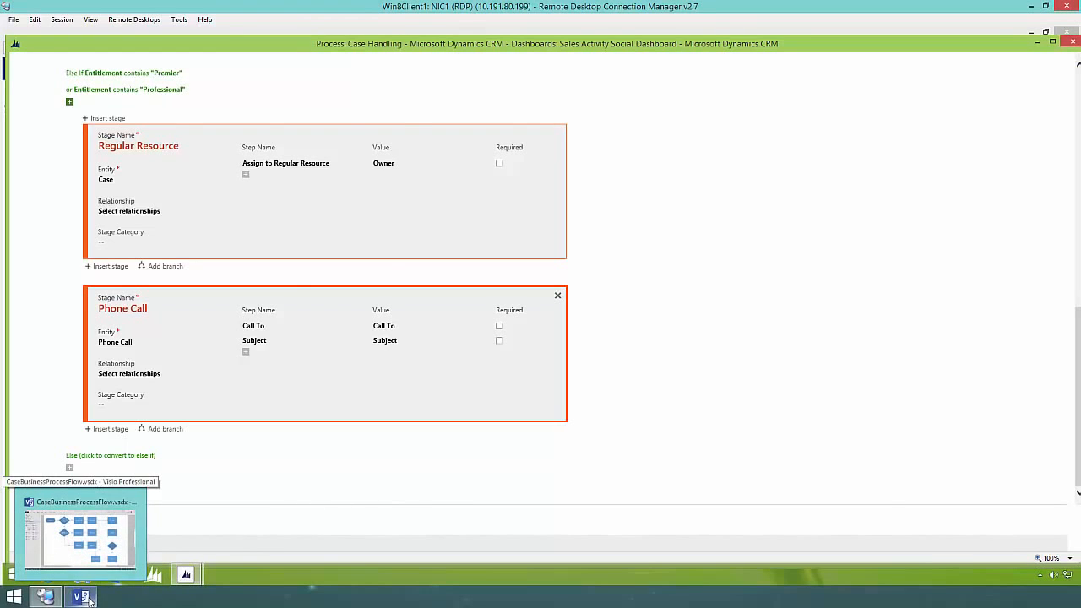
click(88, 595)
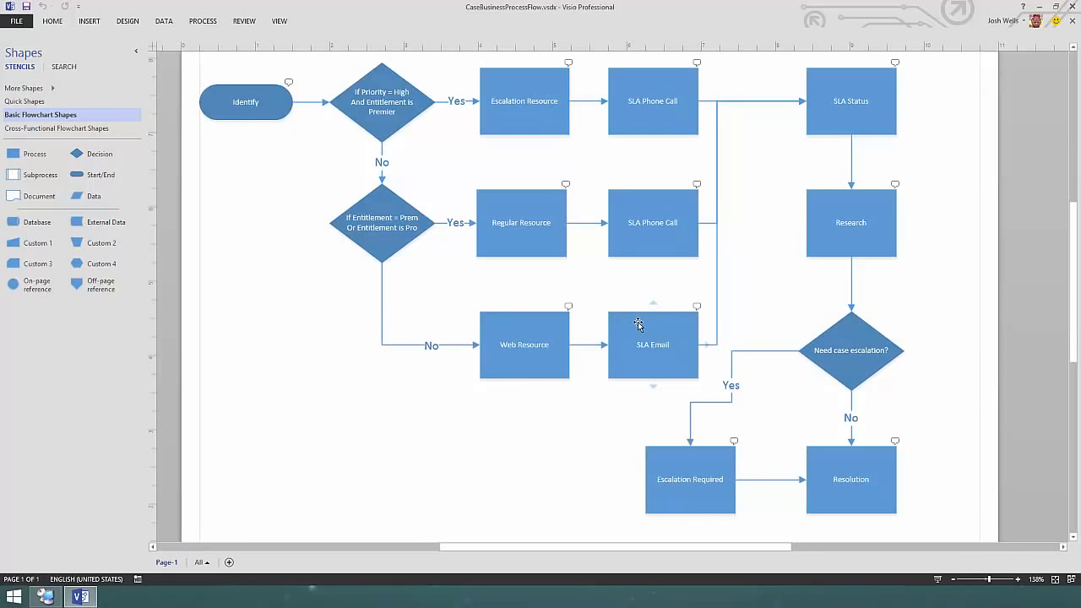
click(1040, 6)
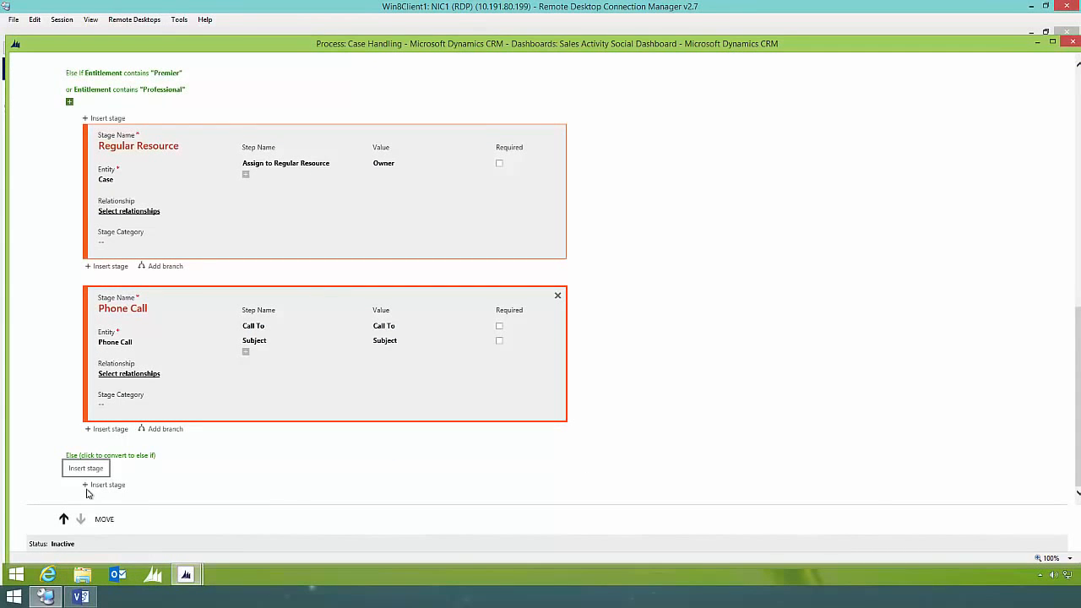
click(87, 487)
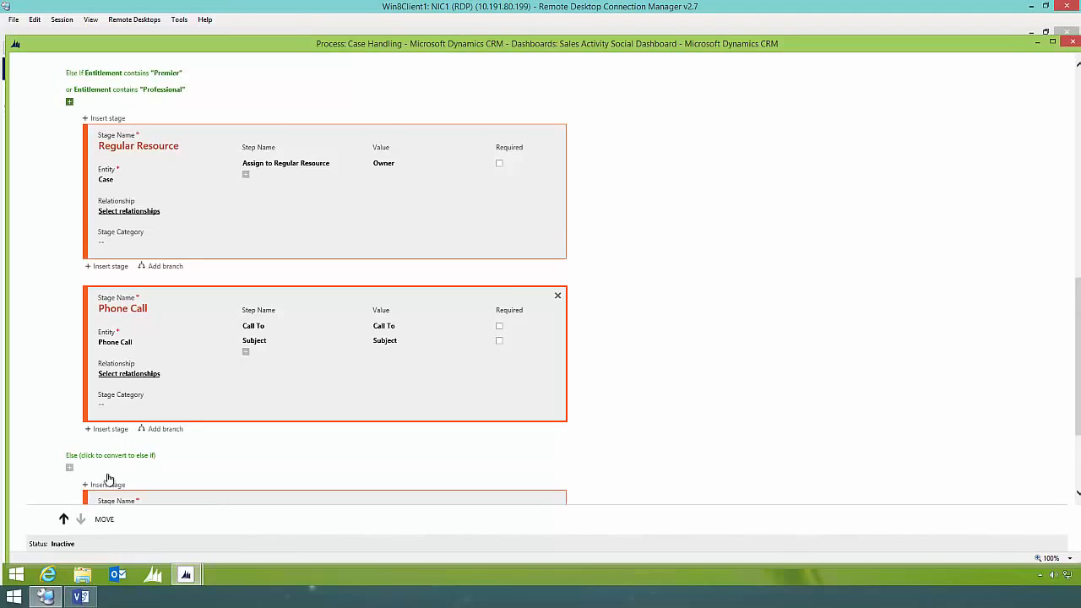
scroll(84, 473, down, 2)
click(146, 365)
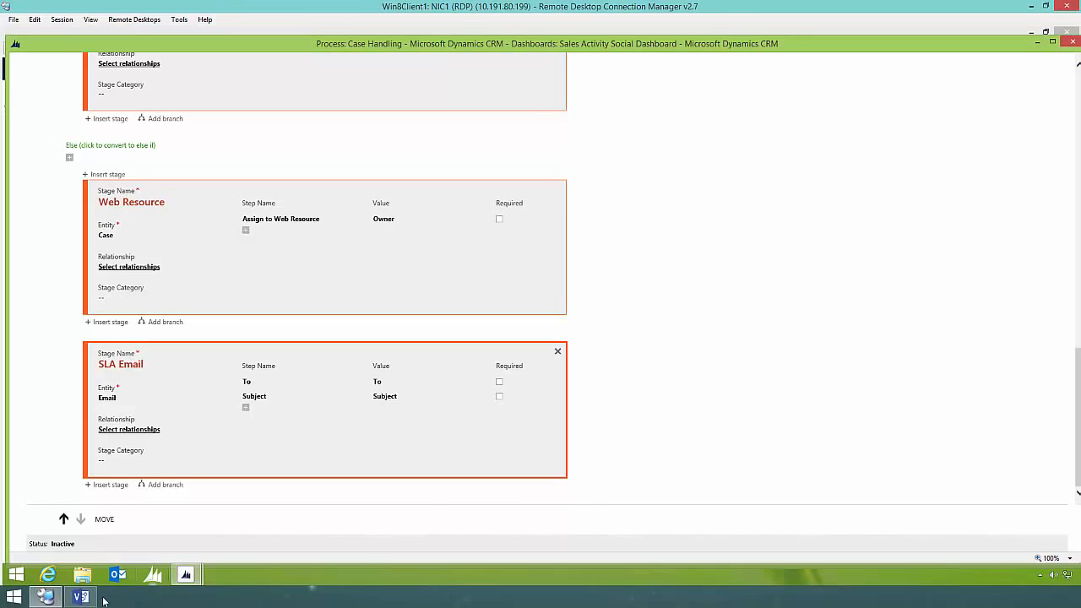
Following the Visio flowchart, insert an SLA Status stage after the branches with steps First Response SLA Status, First Response Sent and First Response By
click(80, 597)
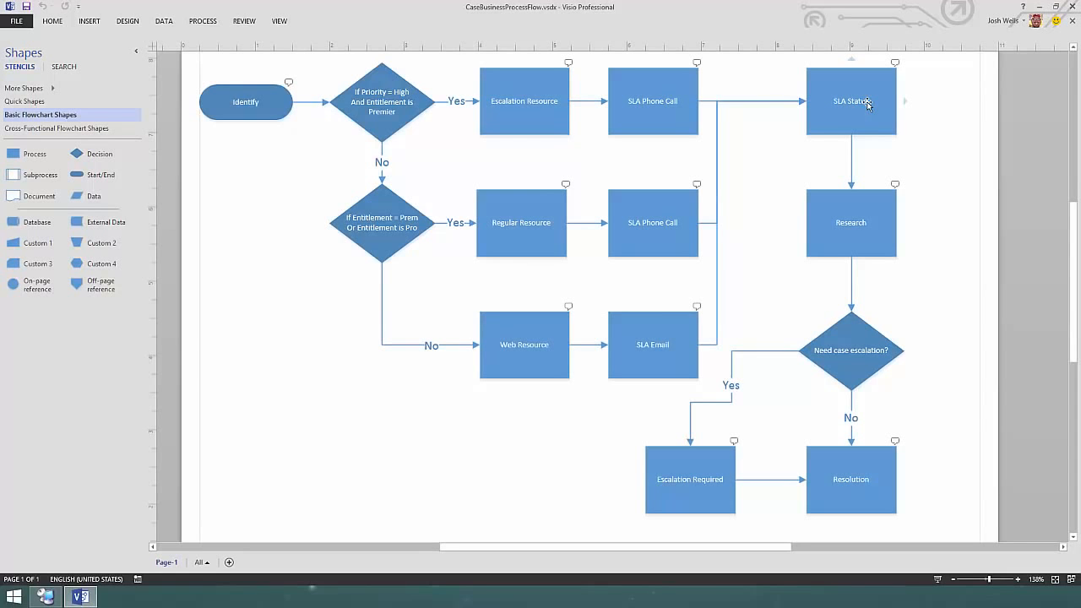
click(1041, 8)
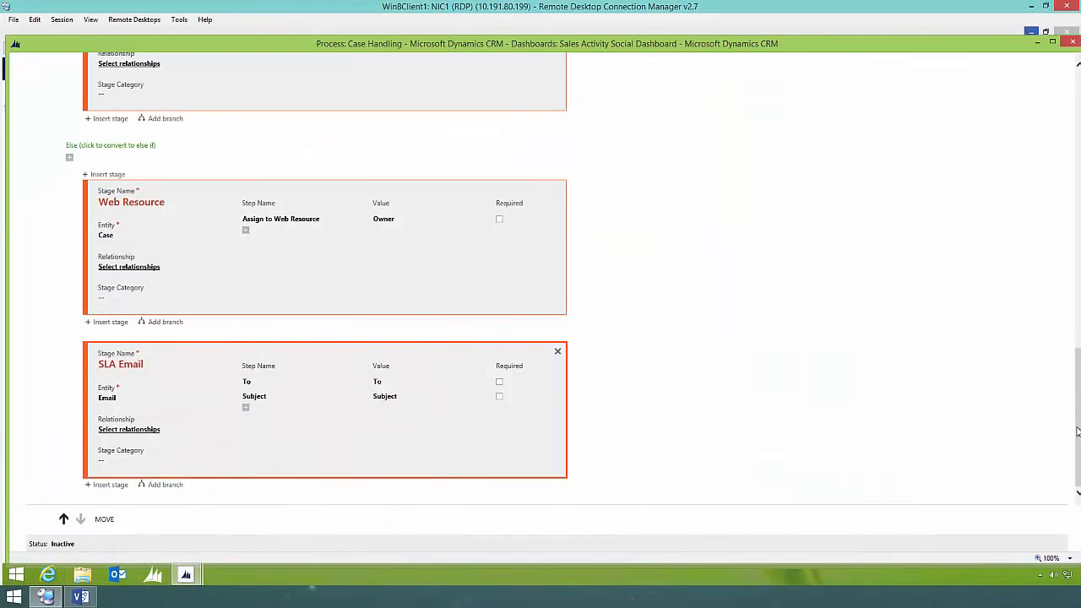
drag(1078, 430, 1070, 135)
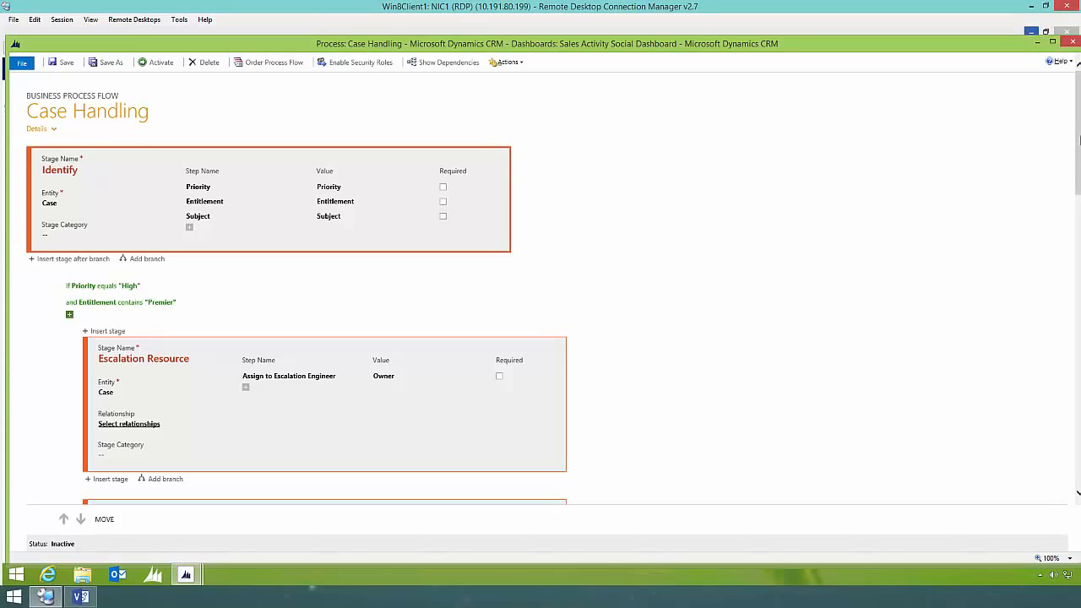
drag(1079, 142, 1079, 433)
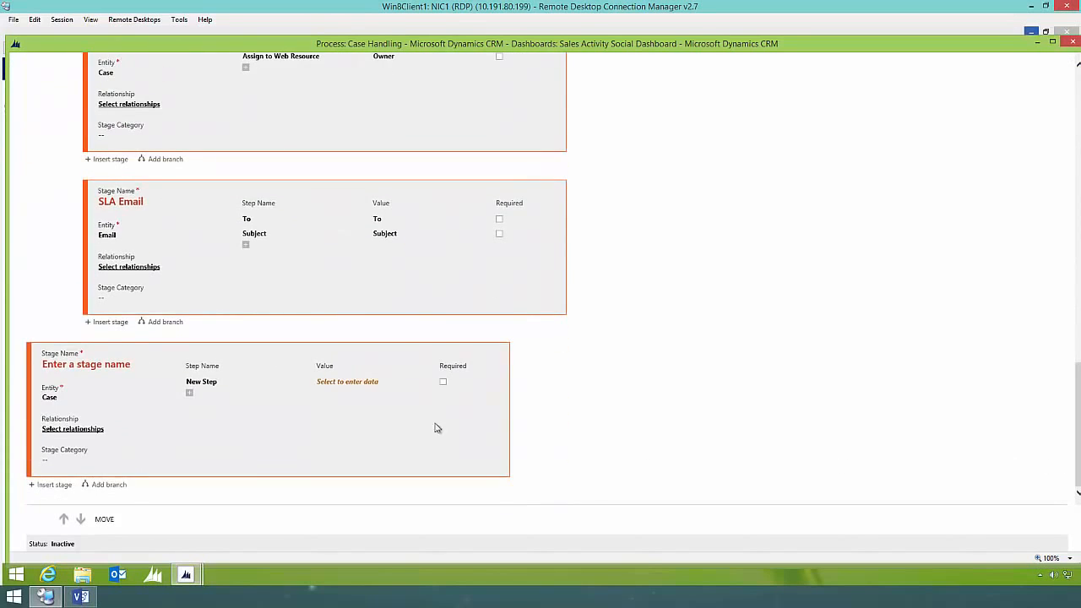
click(110, 368)
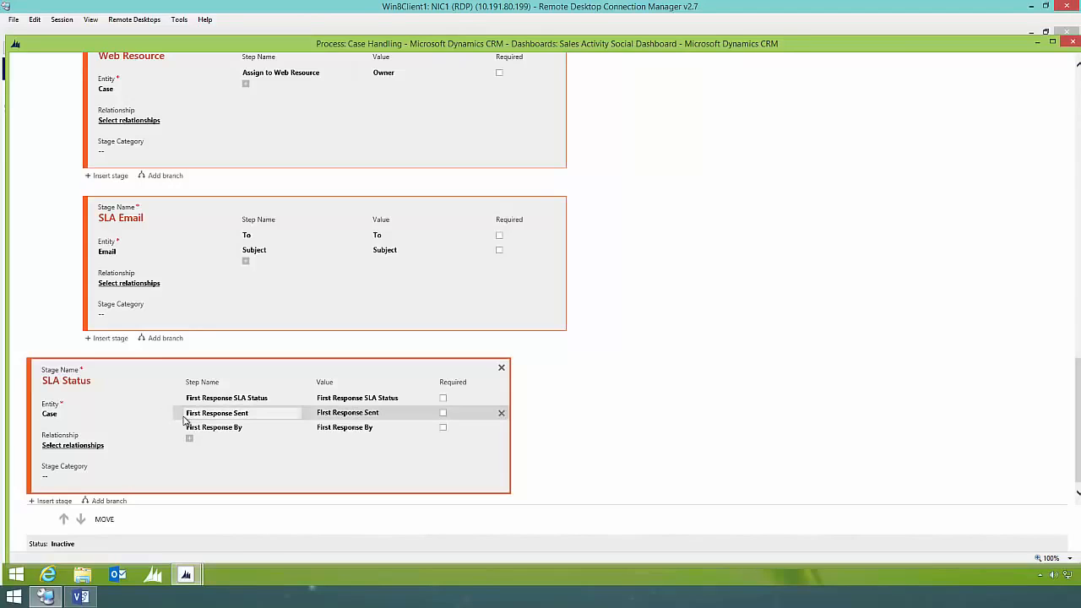
Try moving the First Response Sent step down, and place it first in the SLA Status stage
click(178, 419)
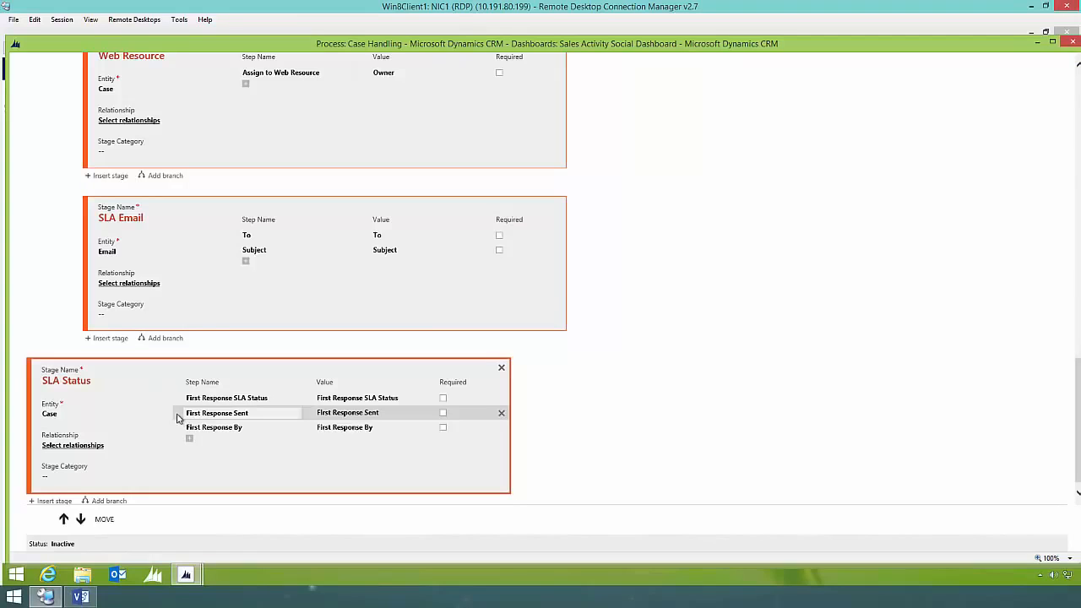
click(80, 520)
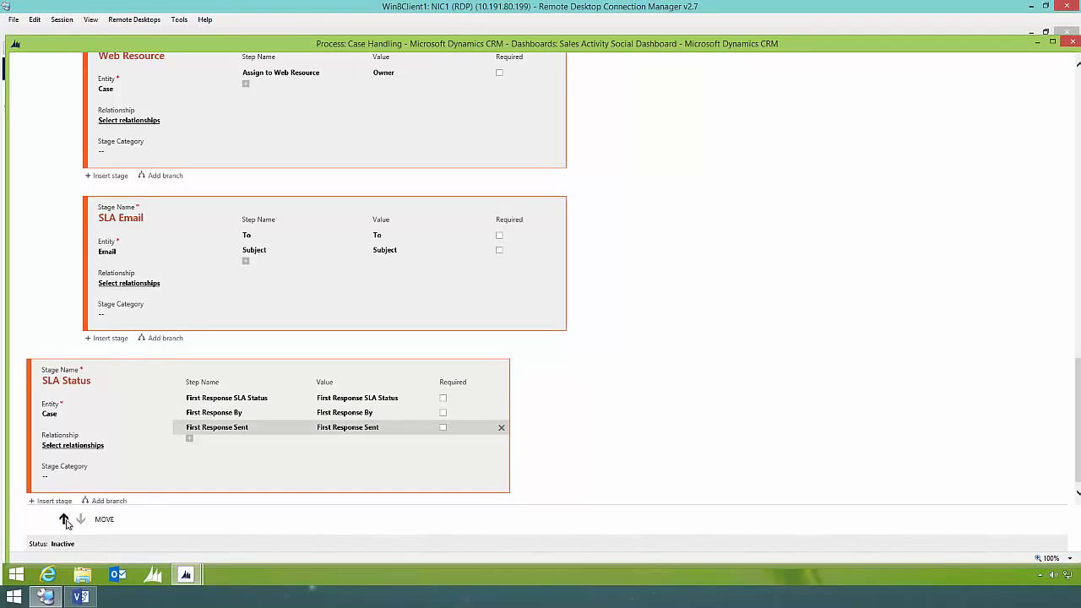
click(63, 519)
click(64, 519)
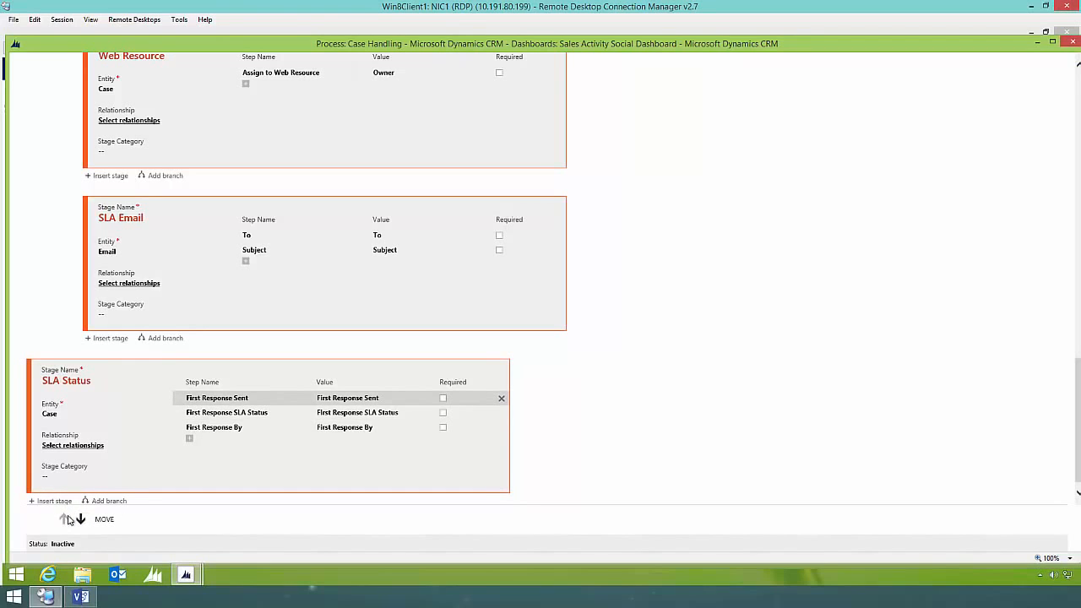
Following the Visio flowchart, insert a Research stage after SLA Status with steps Similar Cases, Activities Complete and Require Escalation? mapped to IsEscalated
scroll(247, 469, down, 1)
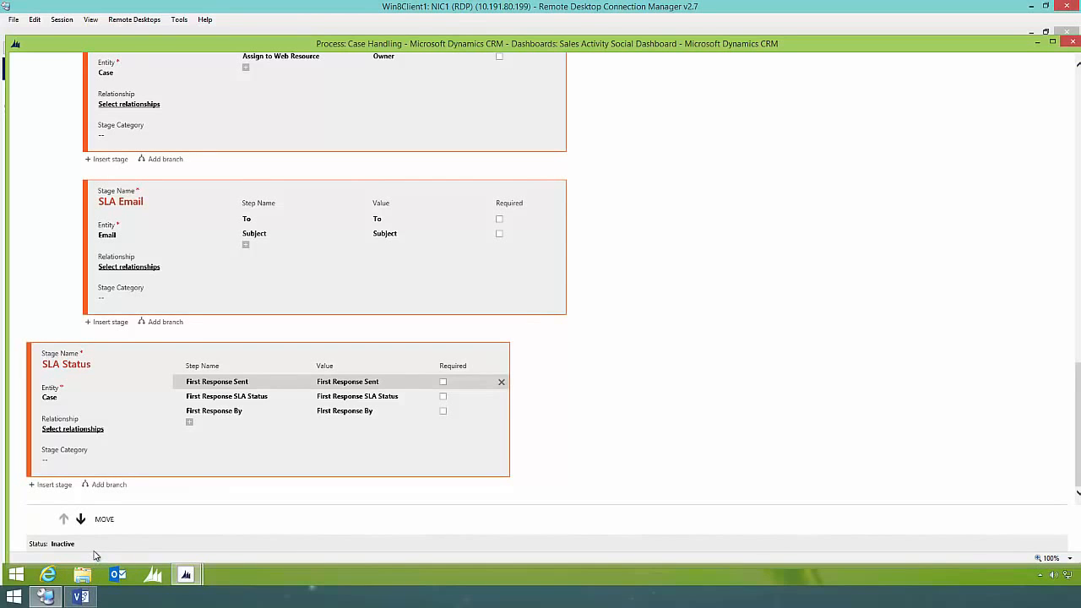
click(81, 597)
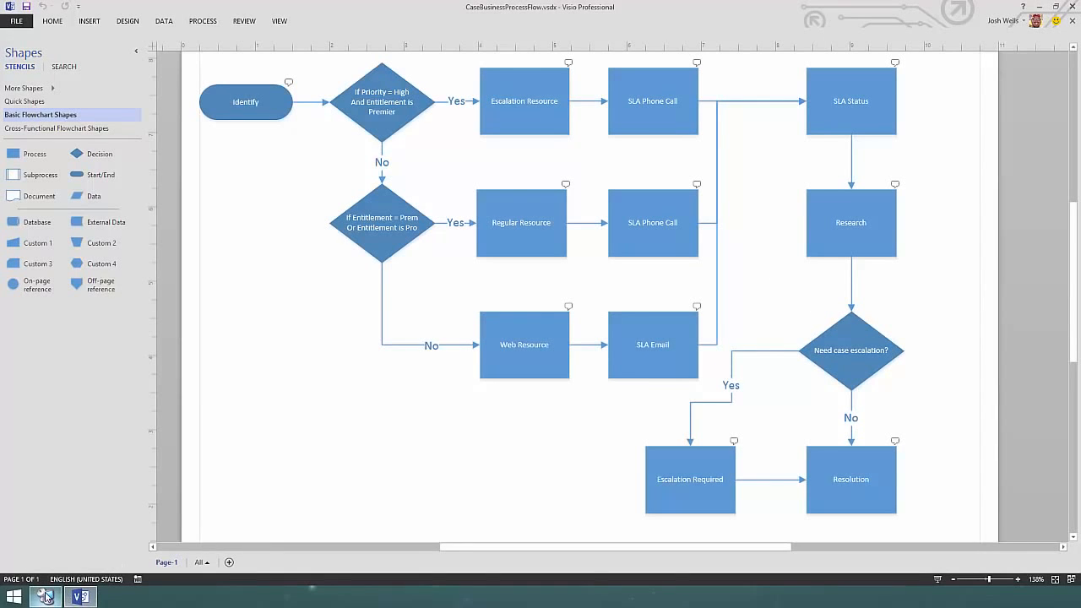
click(47, 598)
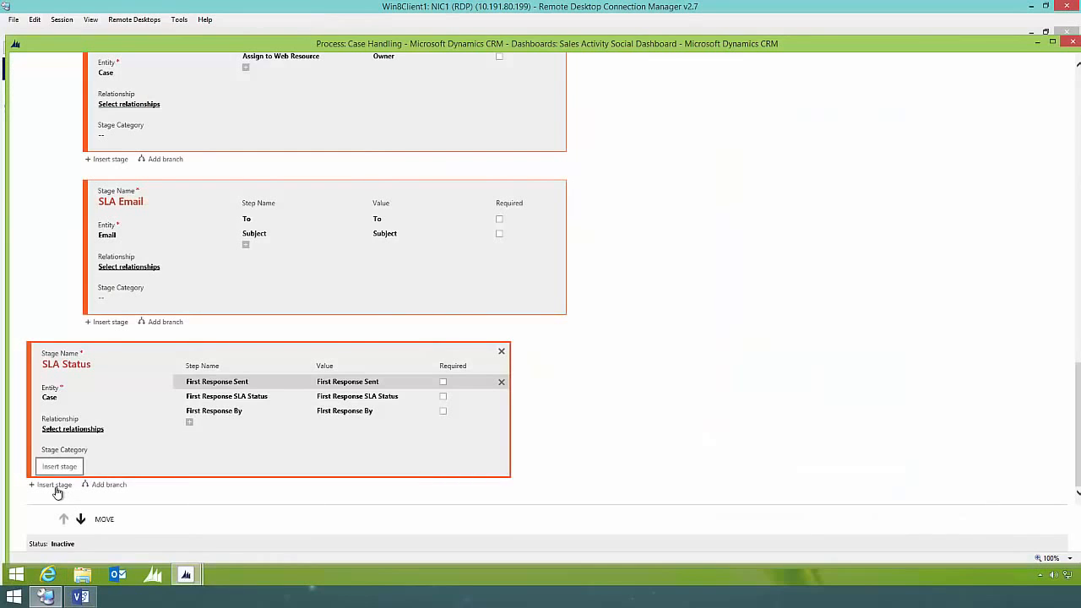
click(54, 486)
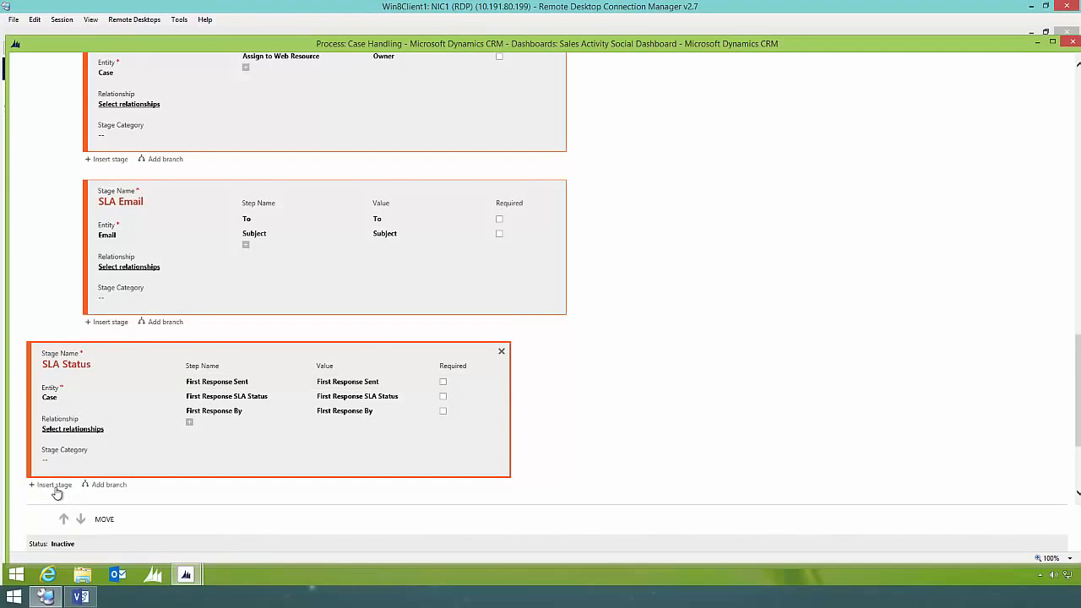
click(87, 368)
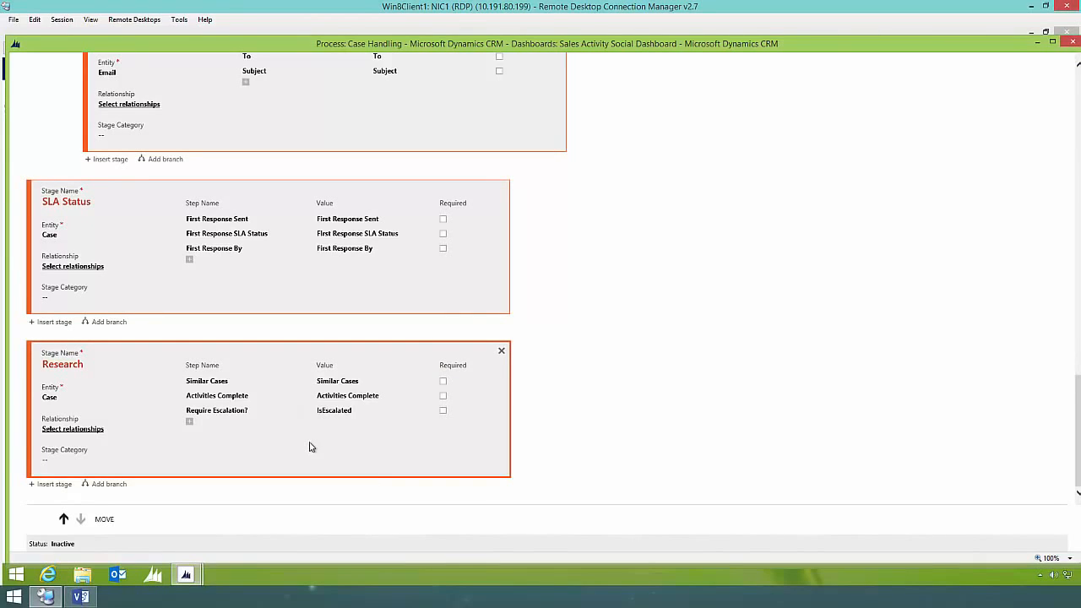
Following the Visio flowchart, add an IsEscalated equals Yes branch after Research with an Escalation Required stage and an Assign to Escalation Engineer step mapped to Owner
click(80, 597)
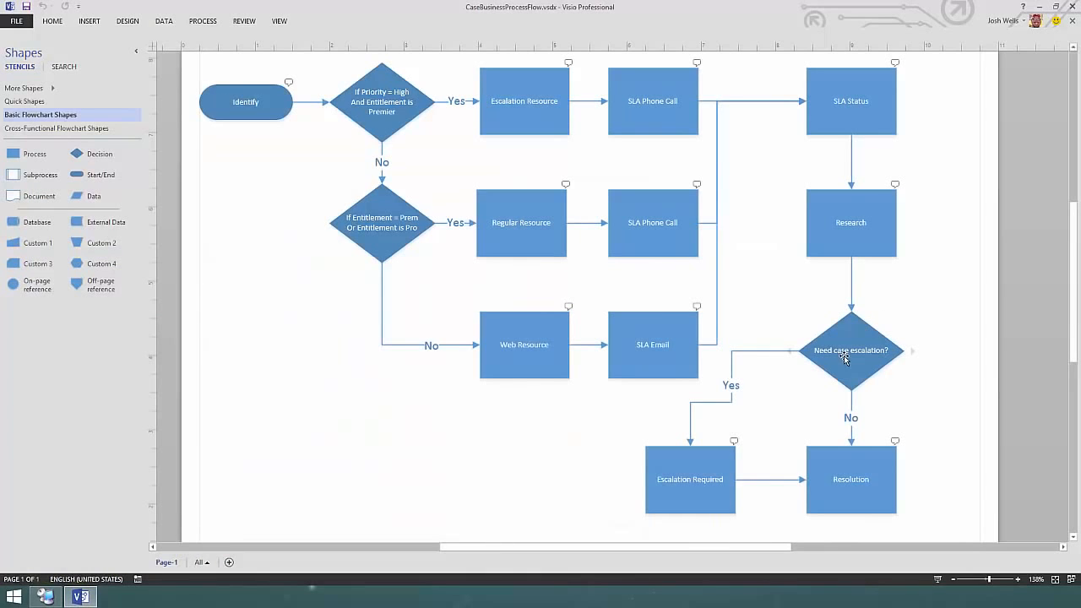
click(1039, 7)
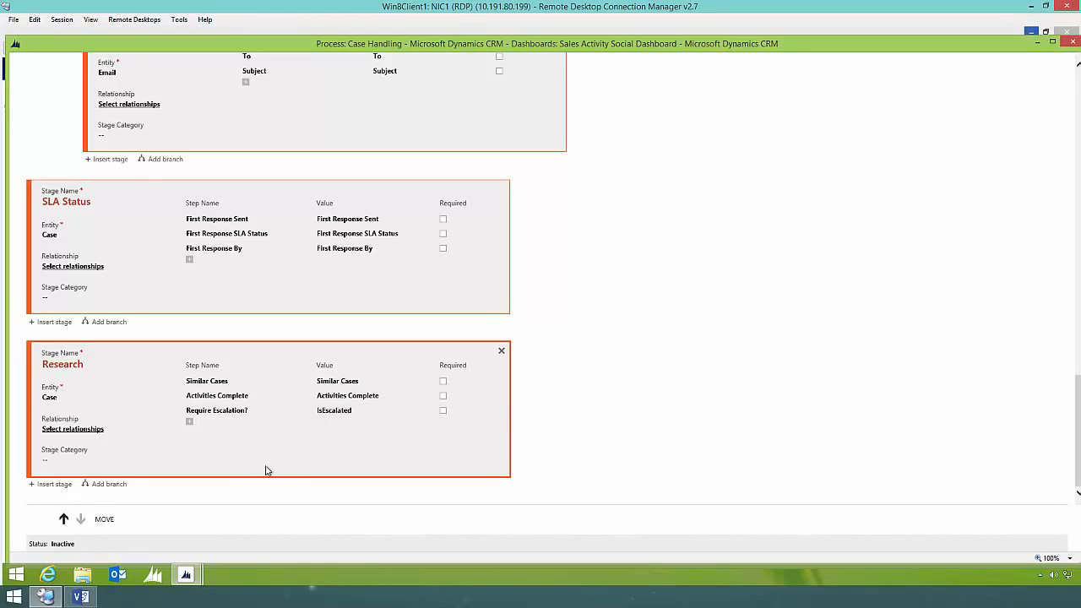
click(104, 485)
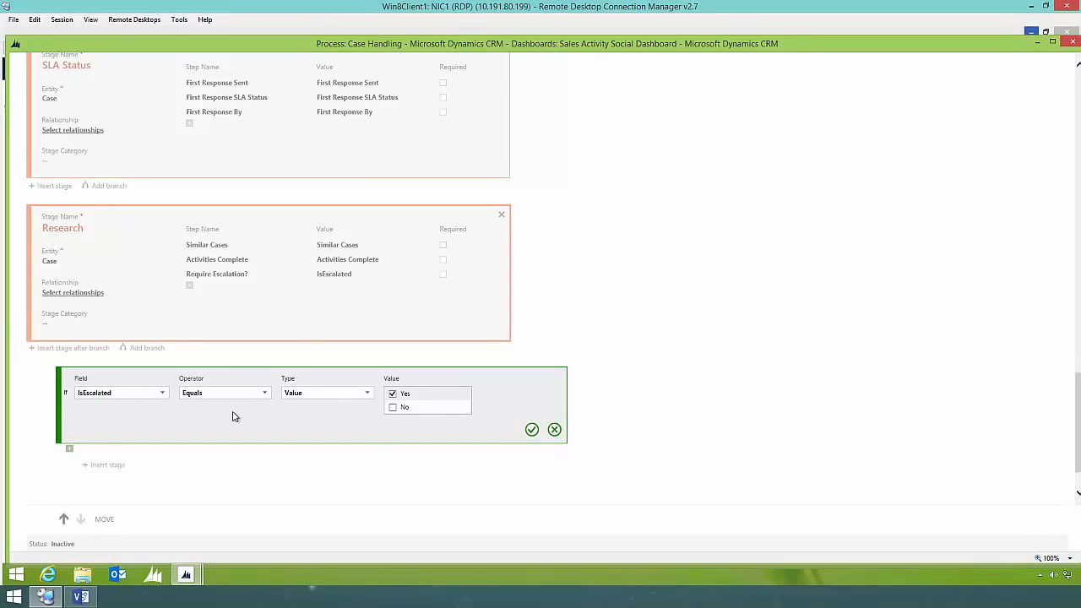
click(531, 430)
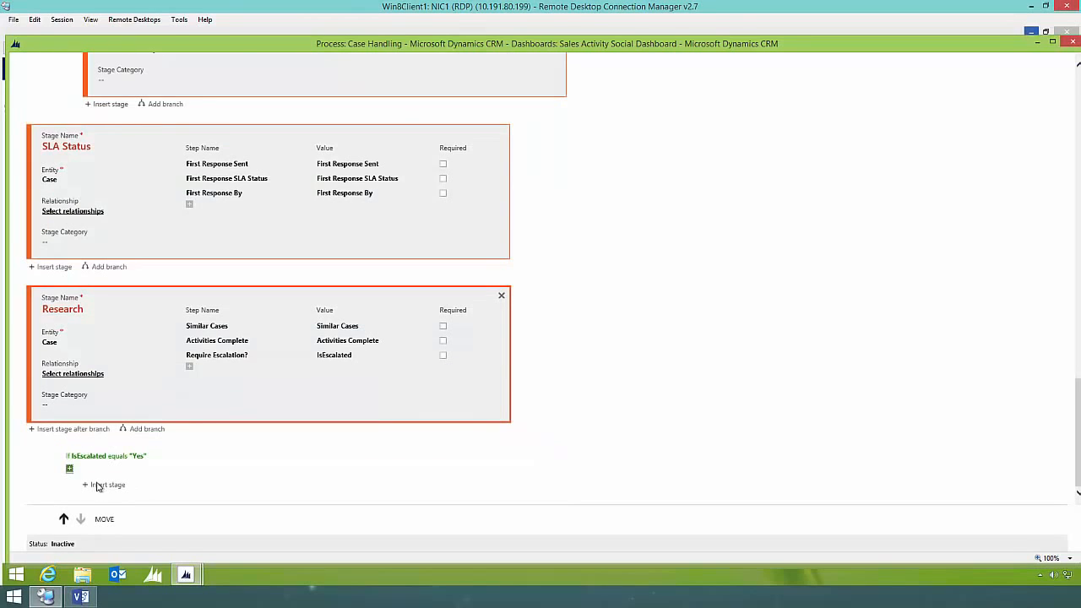
click(102, 485)
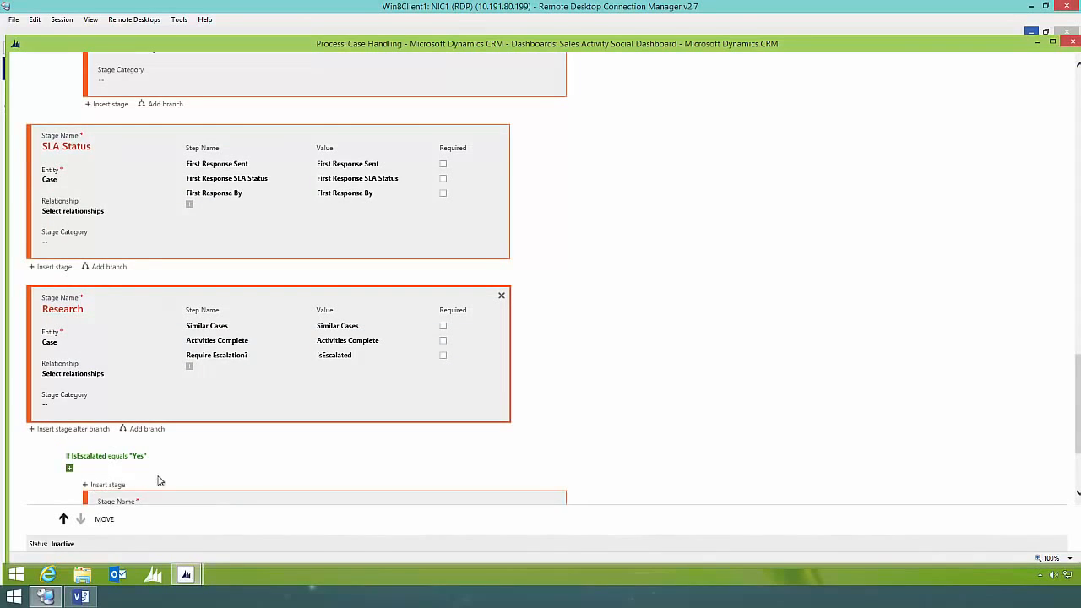
click(172, 366)
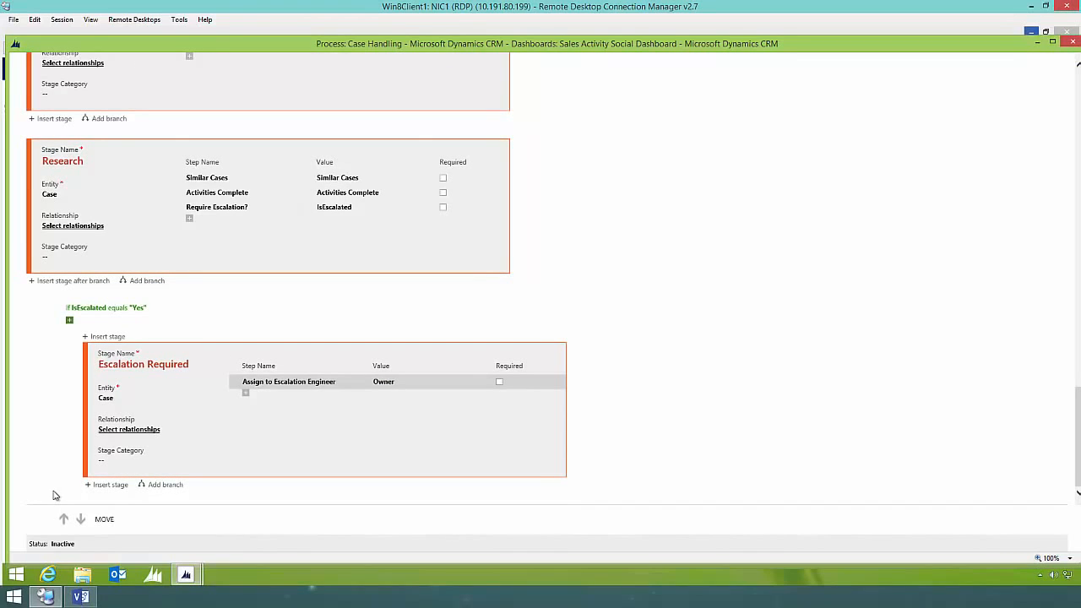
Following the Visio flowchart, insert a Resolution stage after the escalation branch with steps Resolve Case, Resolve By SLA Status and Satisfaction
click(80, 599)
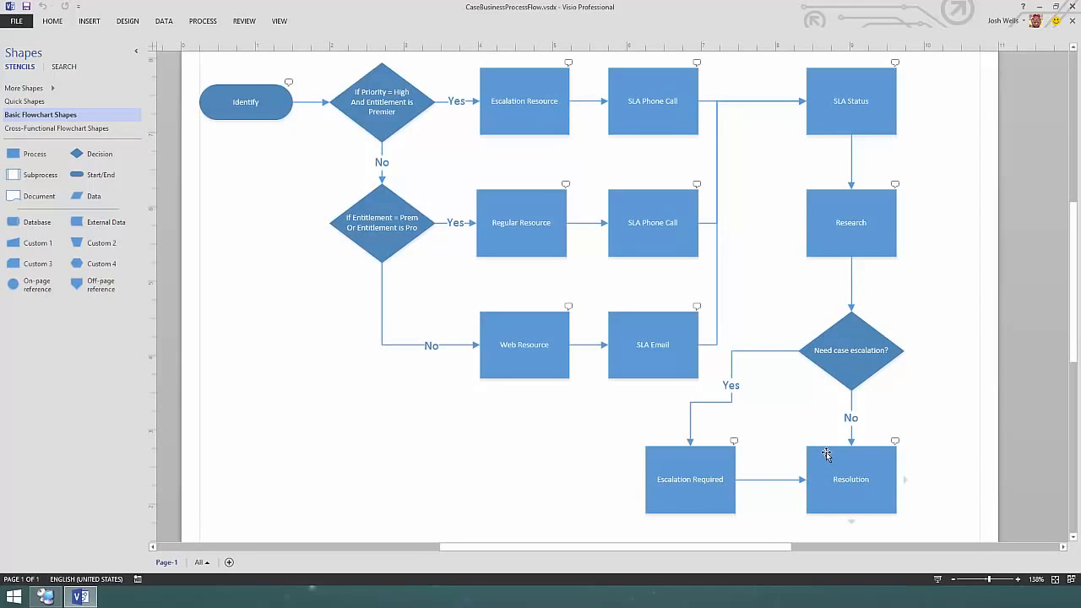
click(1039, 6)
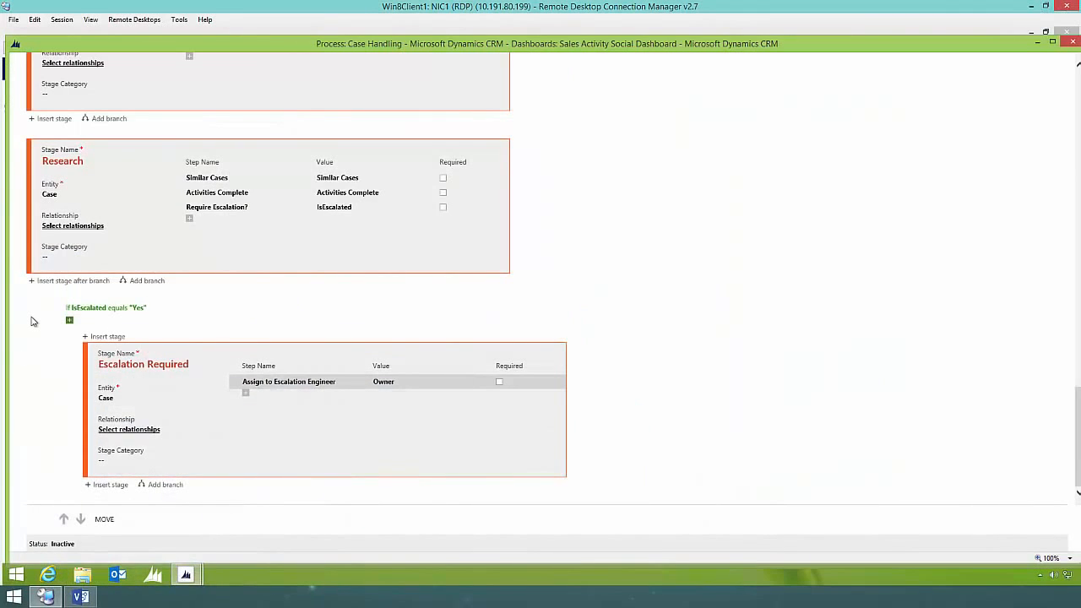
click(62, 285)
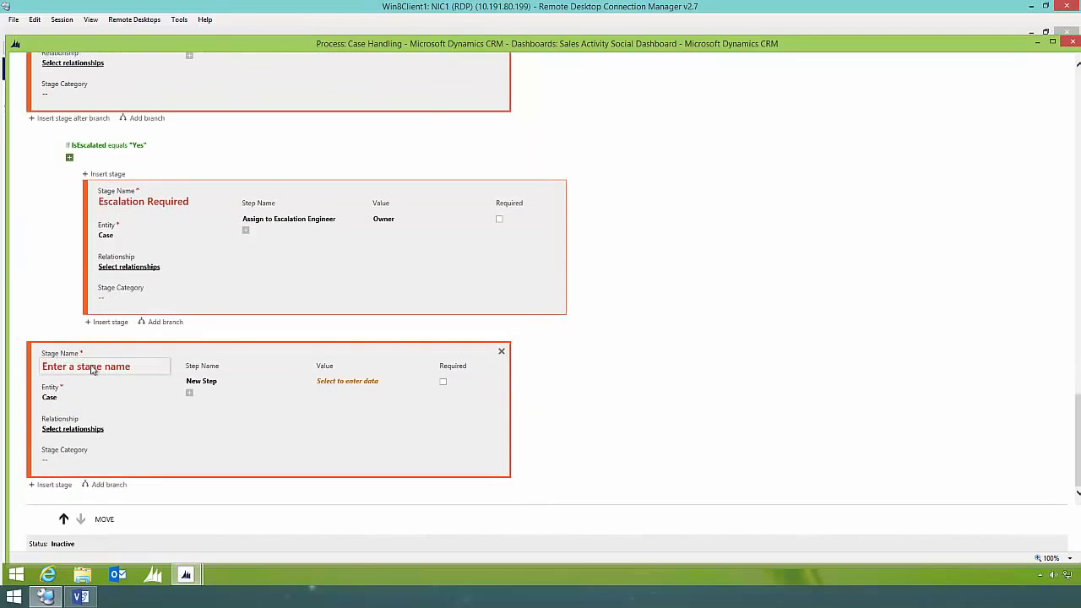
click(92, 368)
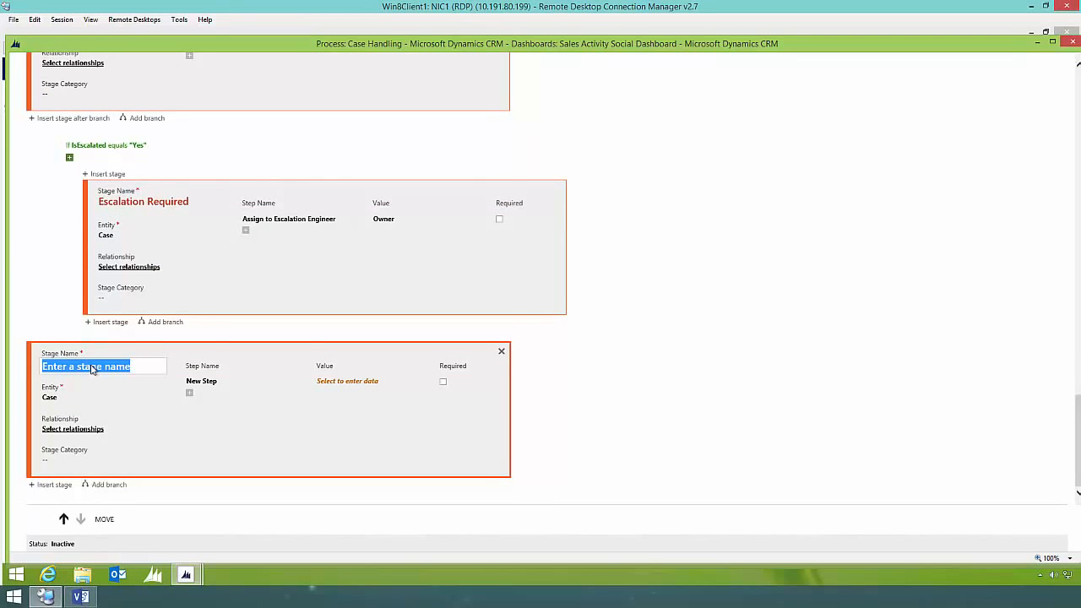
text(Resolution)
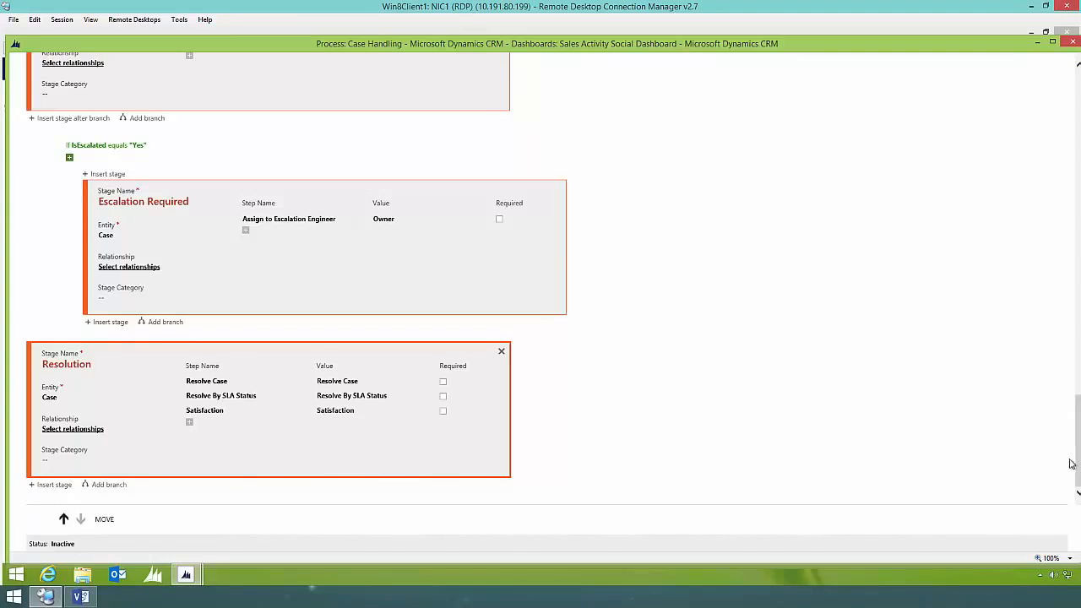
Activate the Case Handling business process flow
scroll(1056, 332, up, 1)
scroll(1056, 332, up, 10)
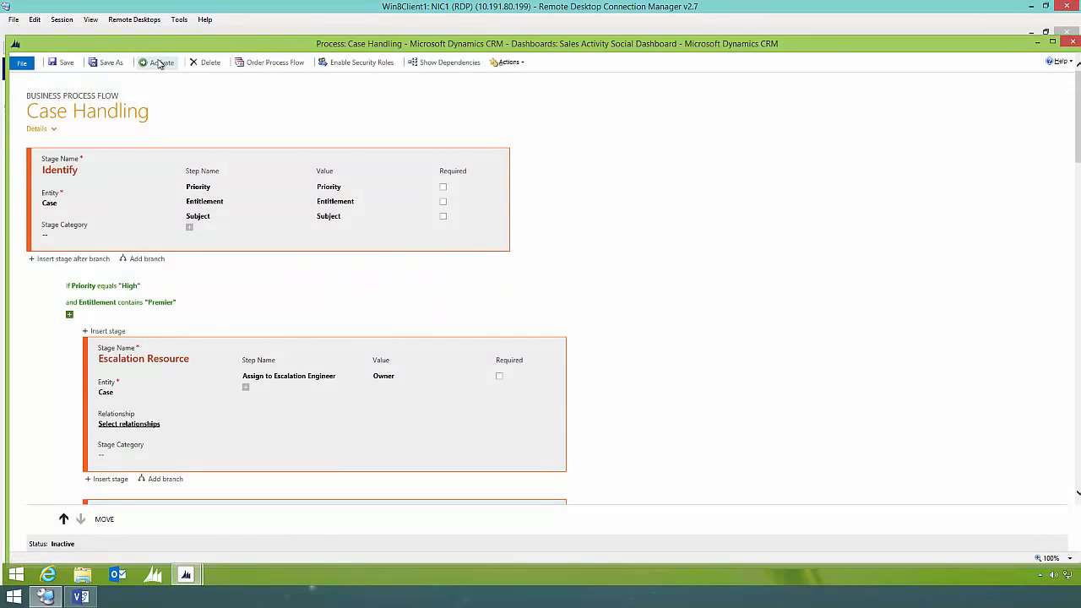
click(159, 64)
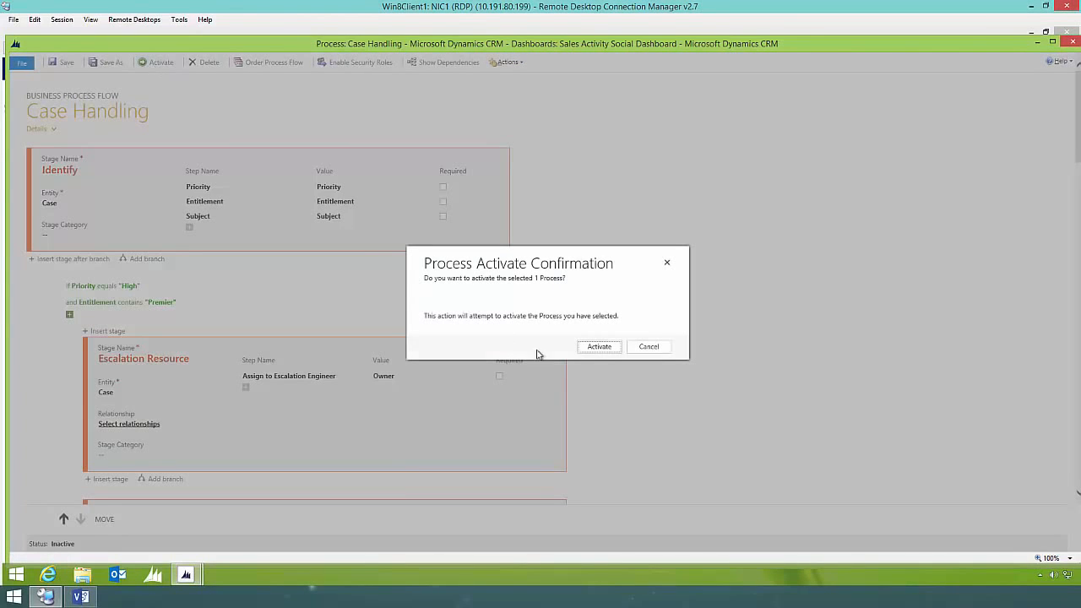
click(602, 347)
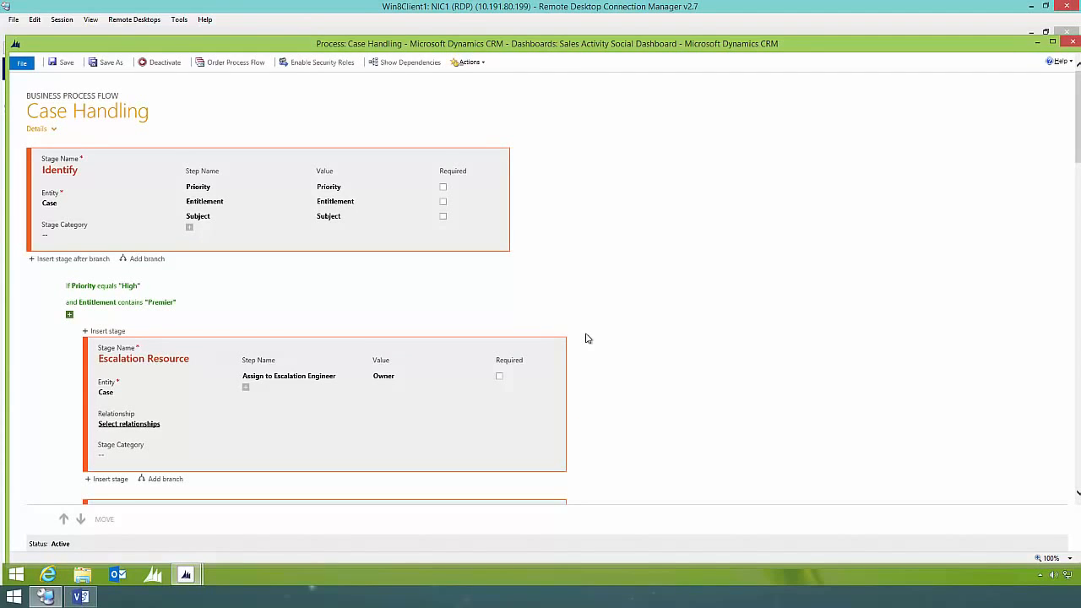
Set the Identify stage's category to Qualify, then save and close the Case Handling process
click(52, 235)
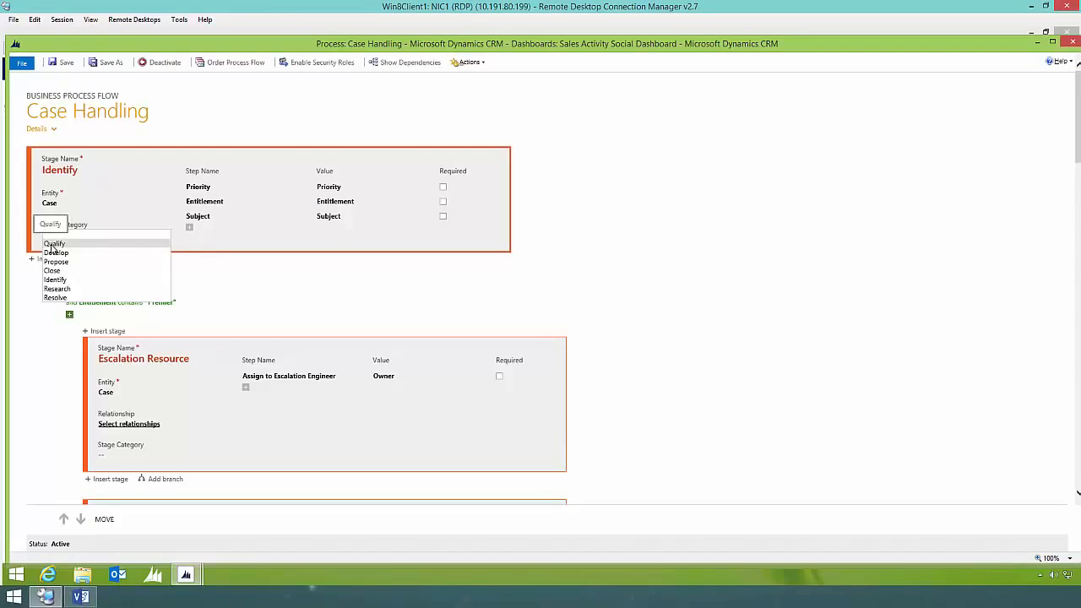
click(53, 244)
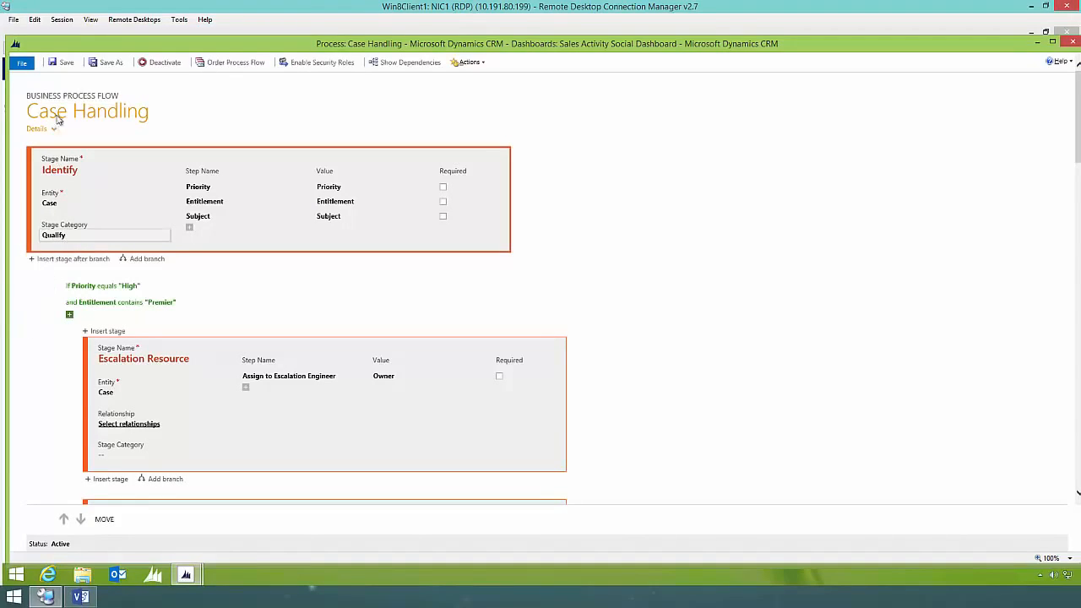
click(59, 64)
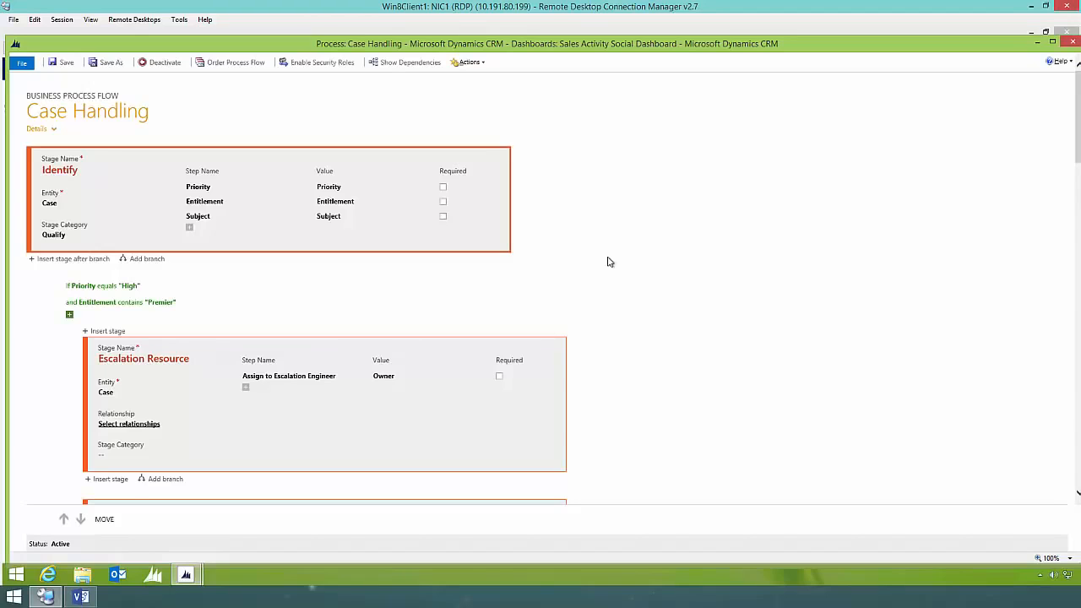
click(1073, 41)
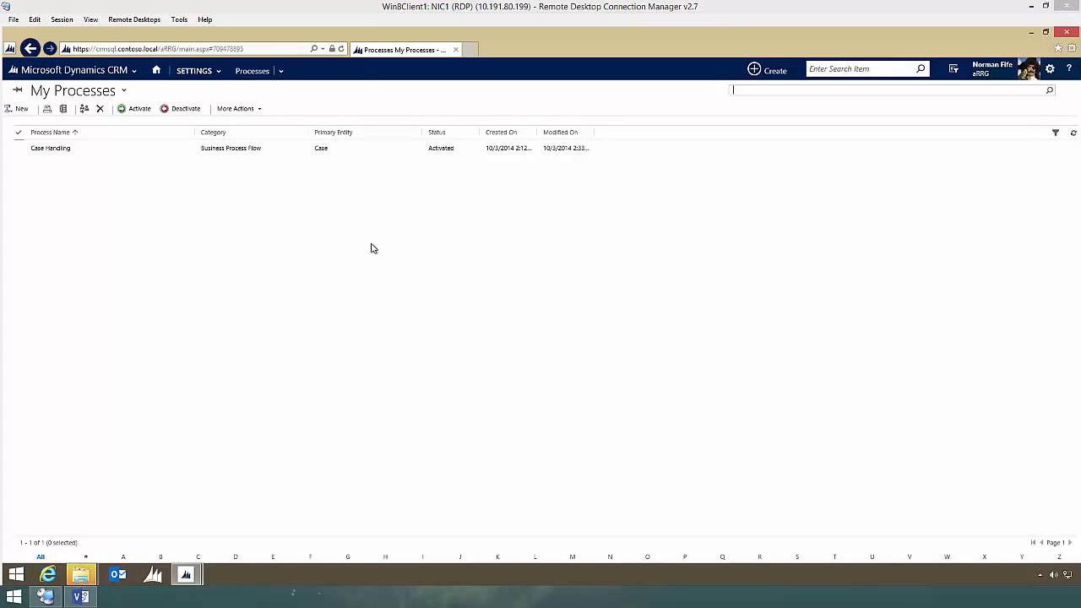
Go to the Service area's cases and open the "Defective item delivered (sample)" case
click(111, 74)
click(198, 114)
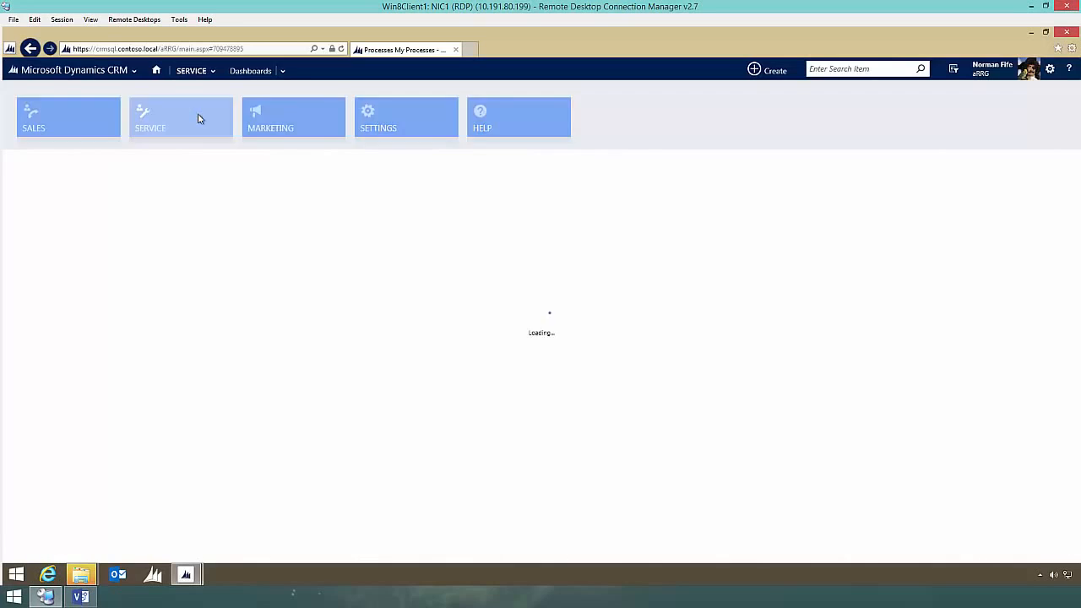
click(205, 73)
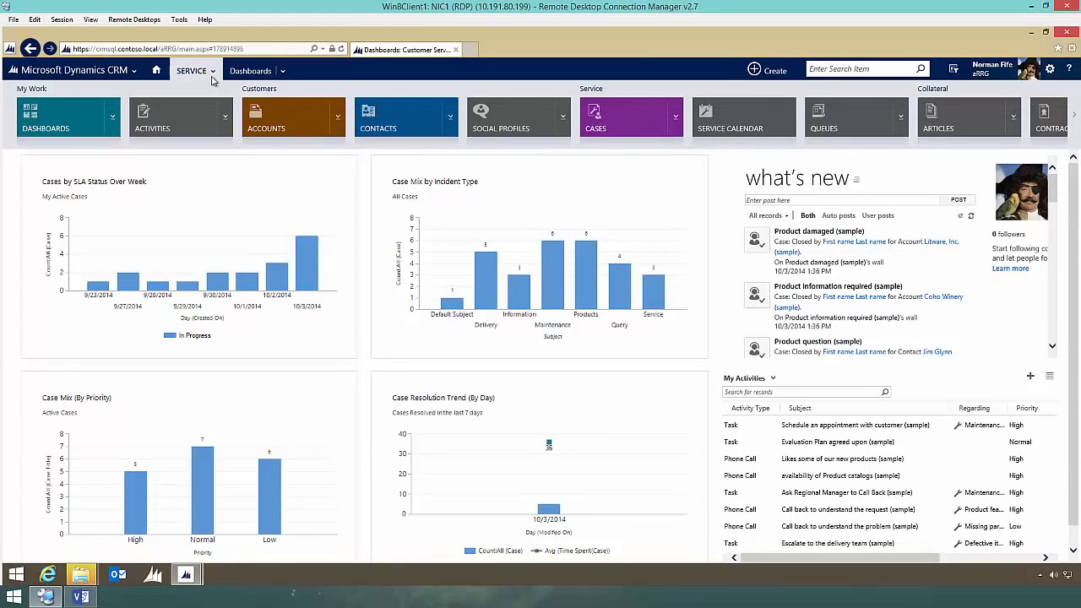
click(605, 118)
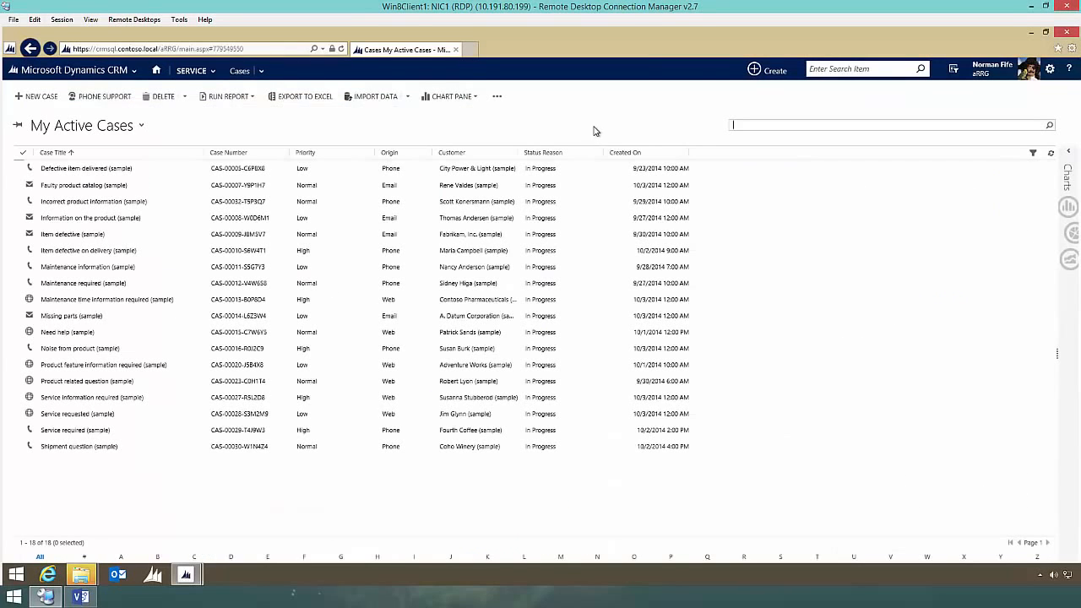
click(115, 170)
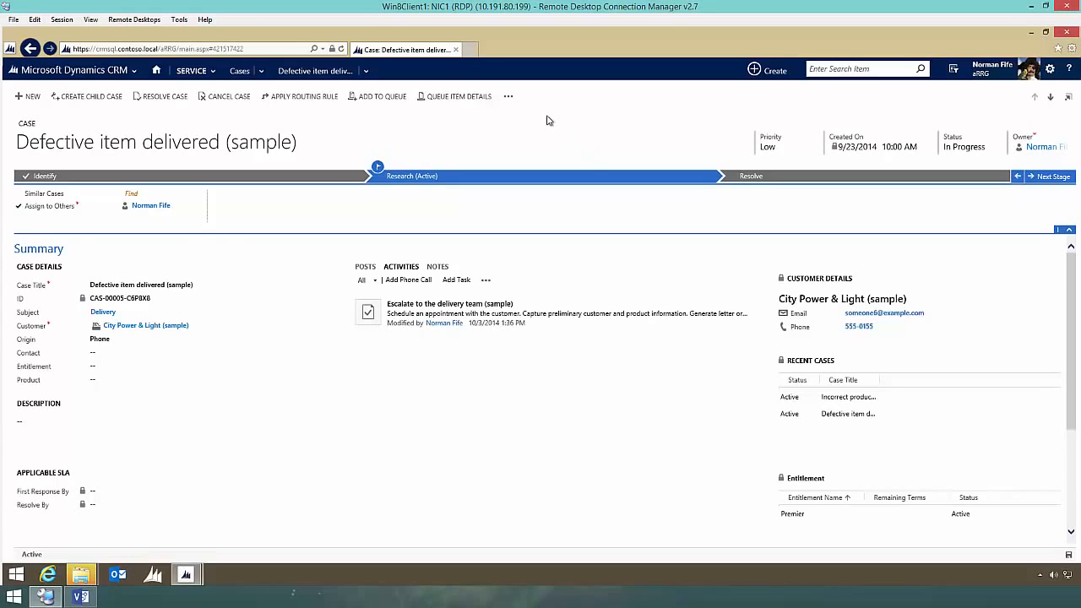
Switch the case's business process flow to Case Handling
click(509, 97)
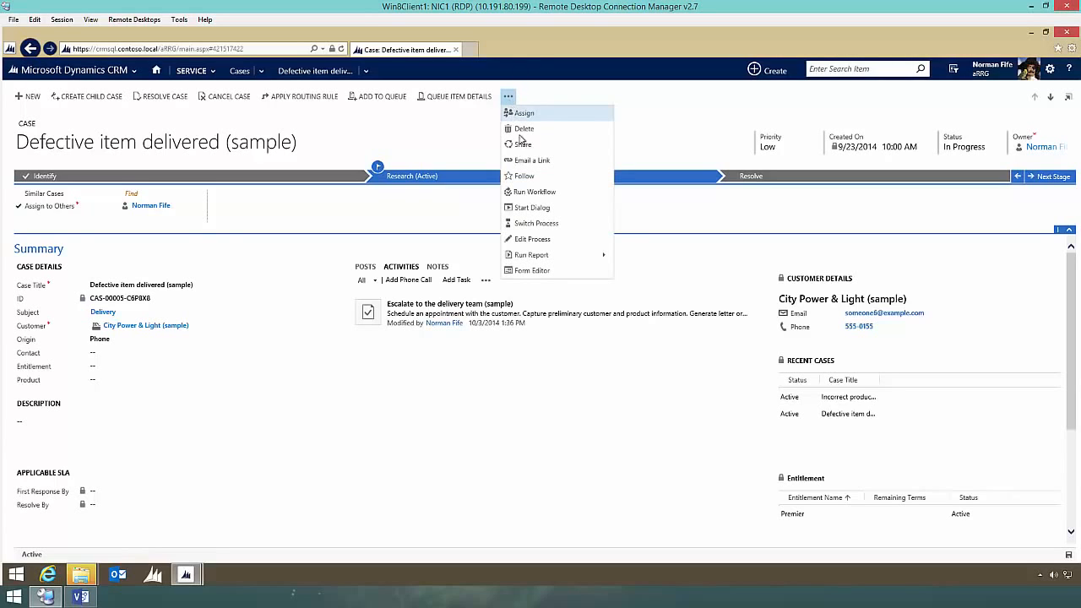
click(545, 224)
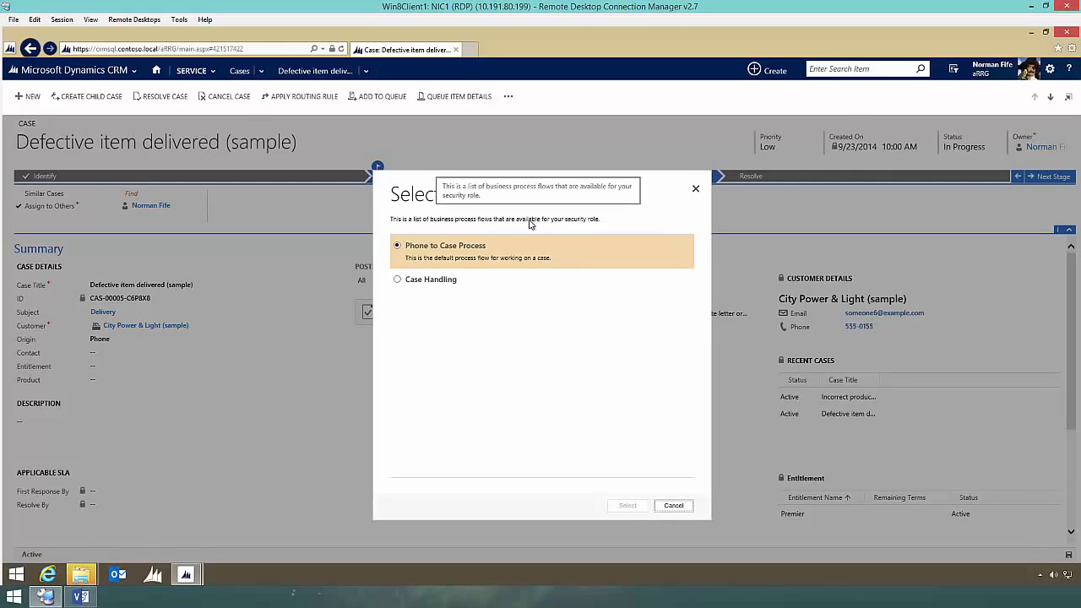
click(432, 281)
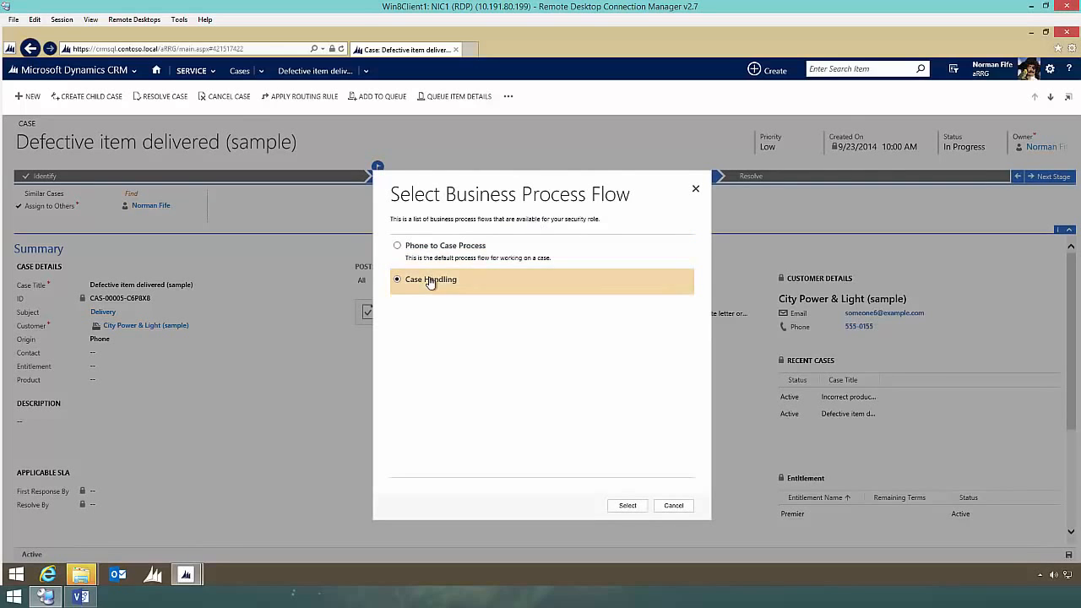
click(626, 506)
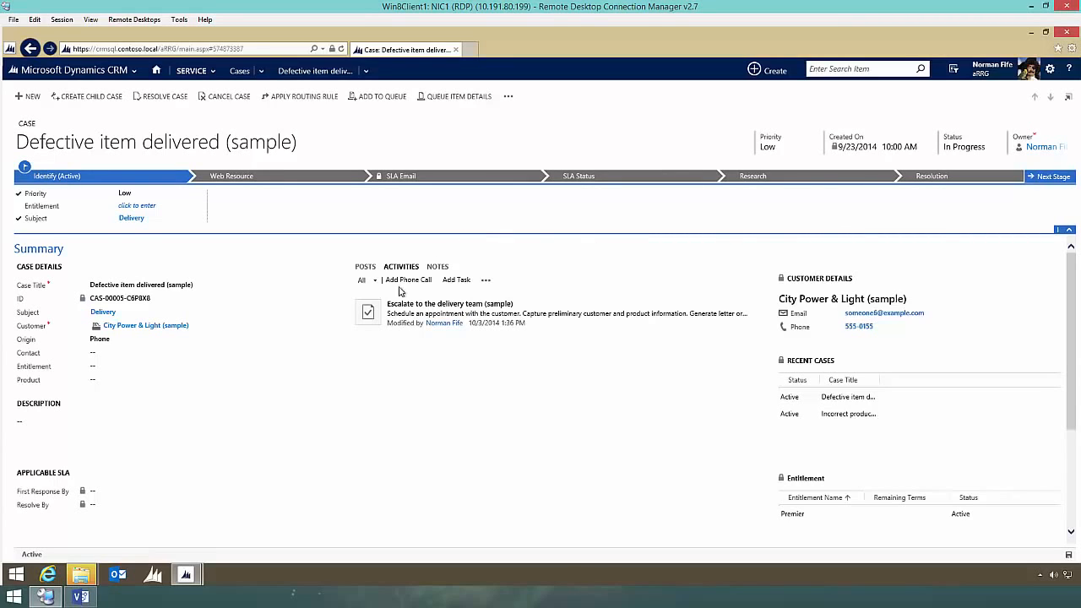
Check the branch conditions in the Visio flowchart and set the case's Entitlement to Premier
click(80, 596)
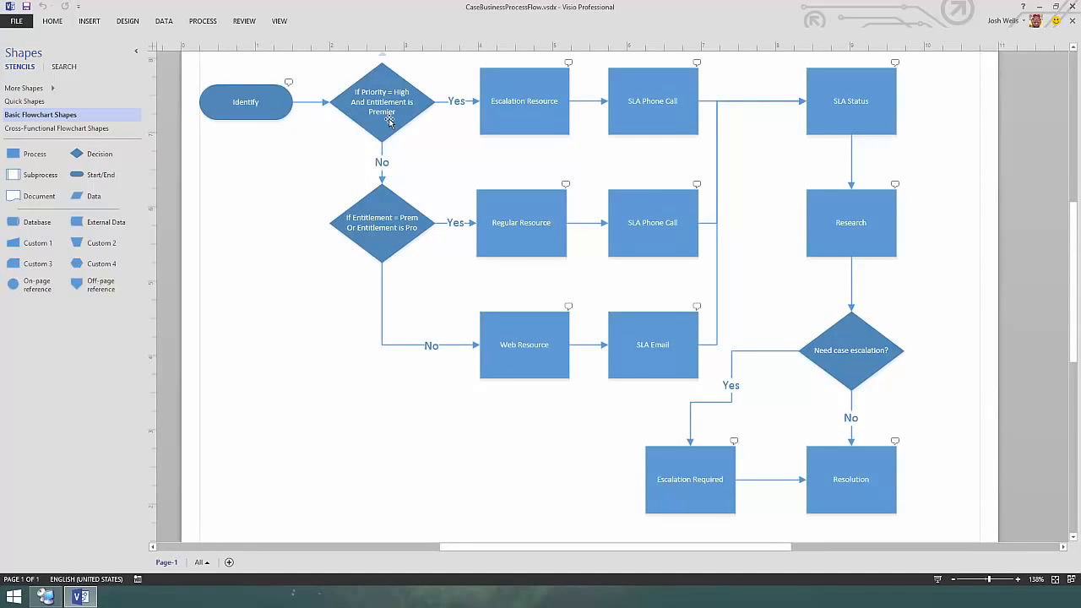
key(alt+Tab)
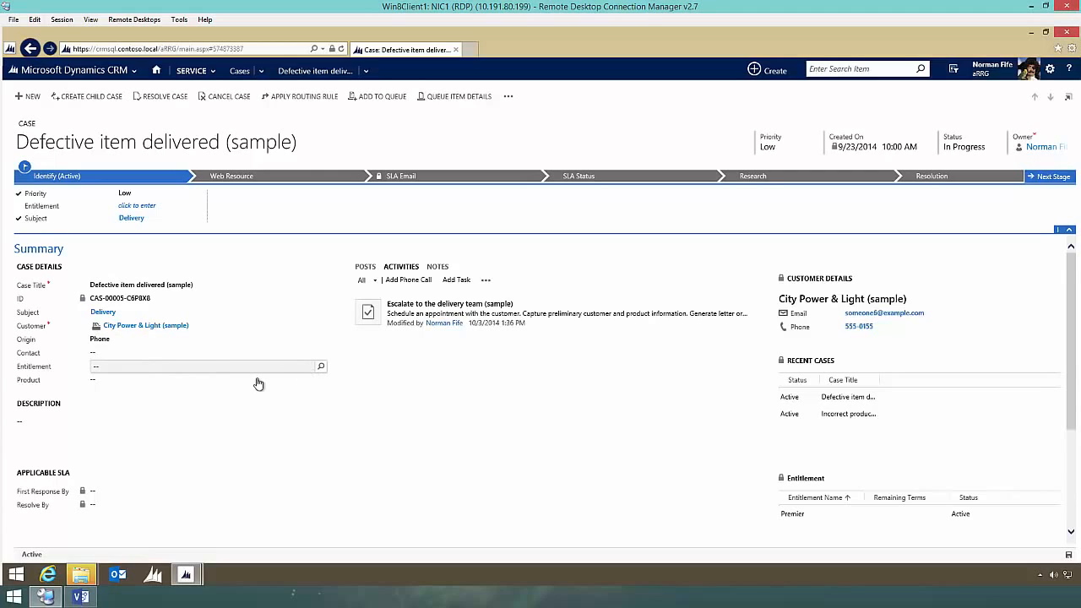
click(207, 369)
click(148, 388)
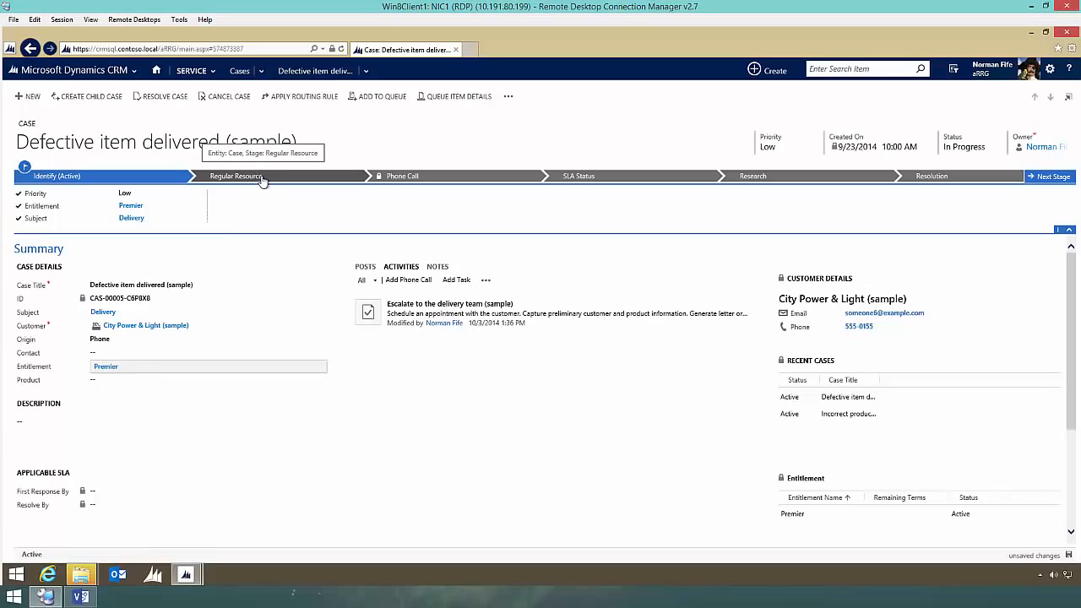
Set the case's Priority to High and, after checking the branch in the Visio flowchart, advance the case to Escalation Resource
click(141, 197)
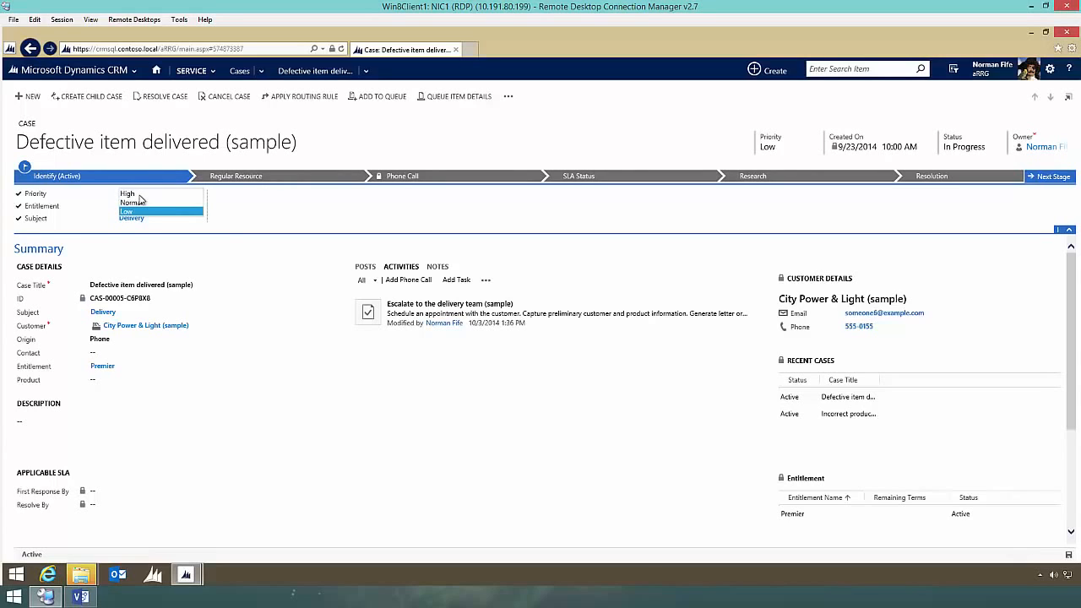
click(141, 196)
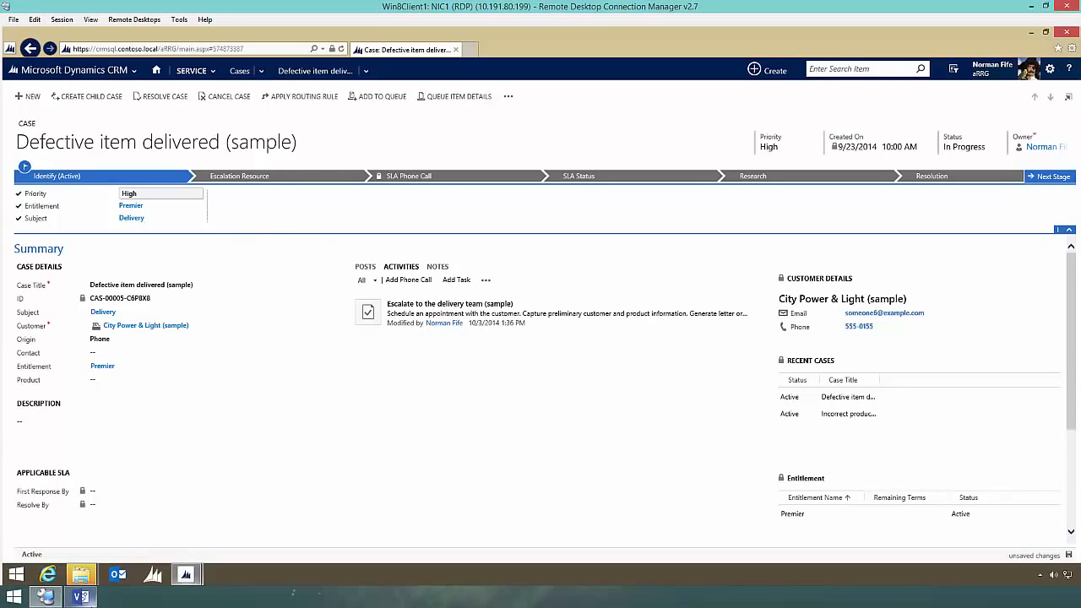
click(91, 597)
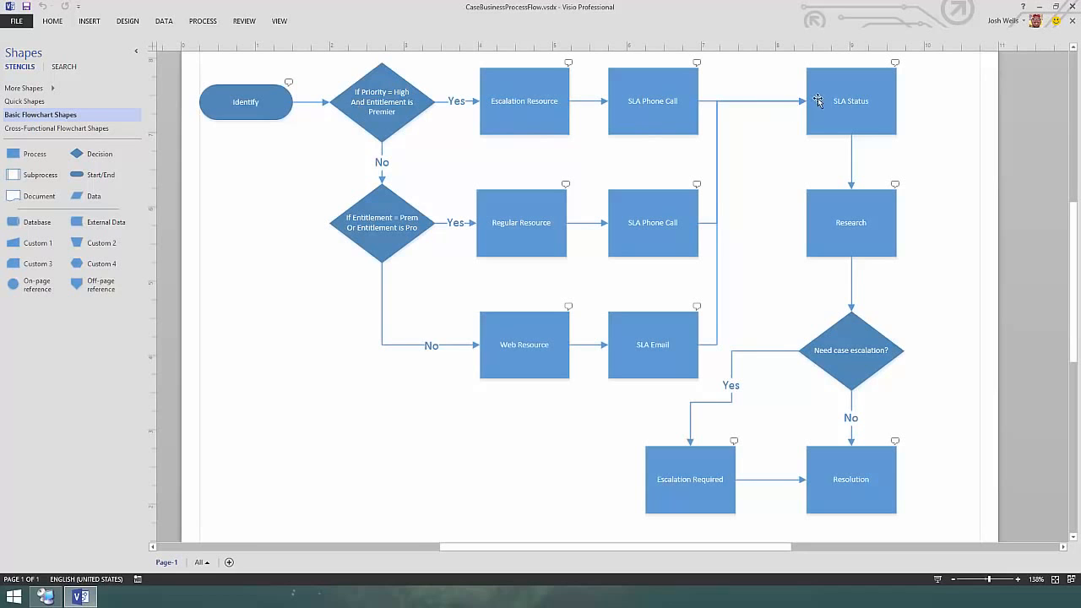
click(1042, 8)
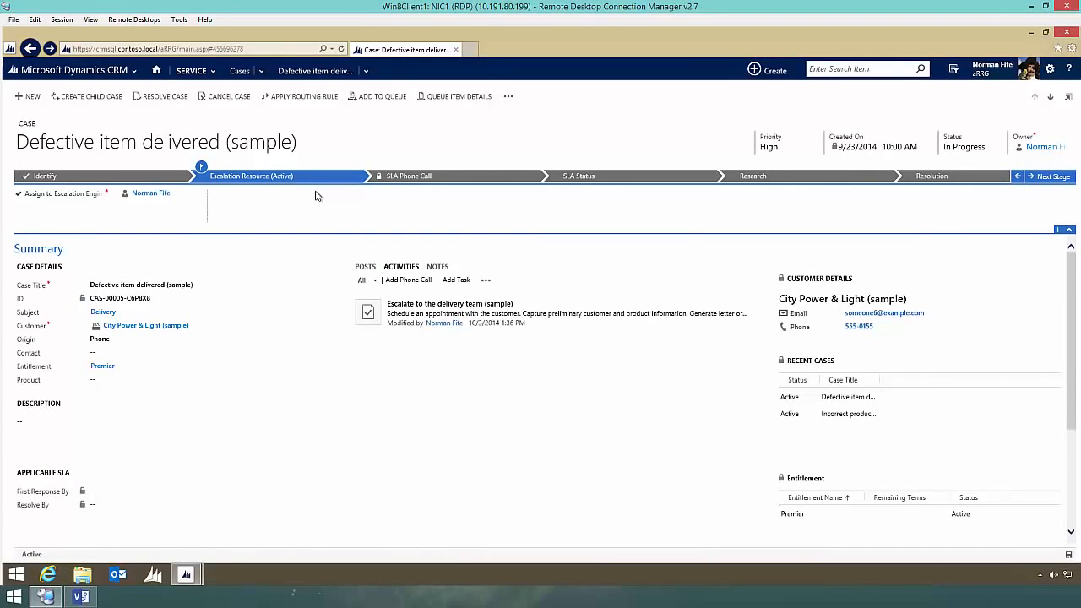
Create and save the SLA Phone Call record for the case, and advance the process through SLA Status to Research
click(1052, 177)
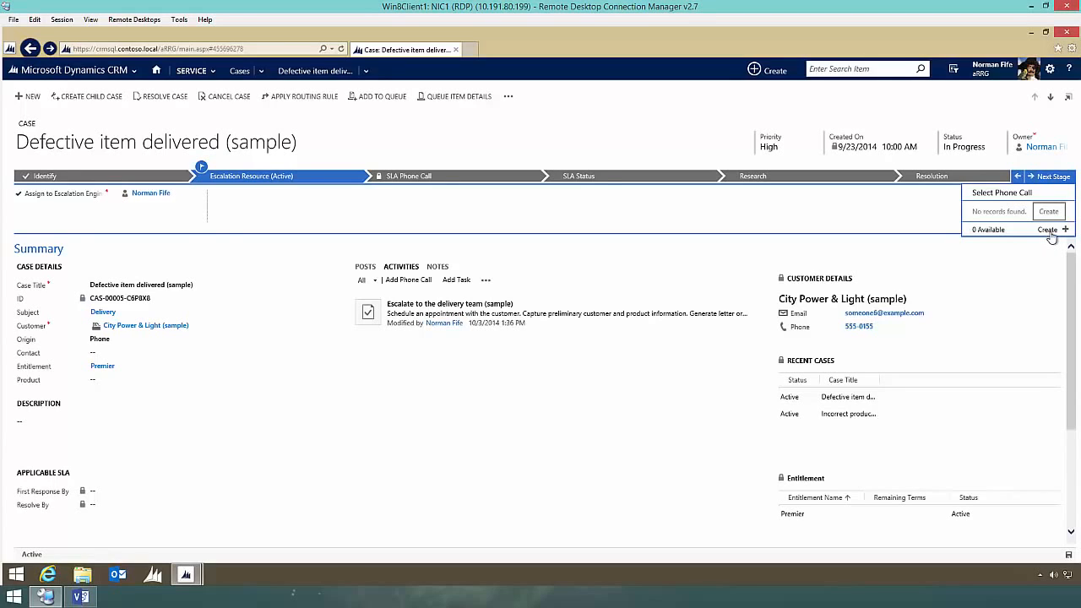
click(1050, 233)
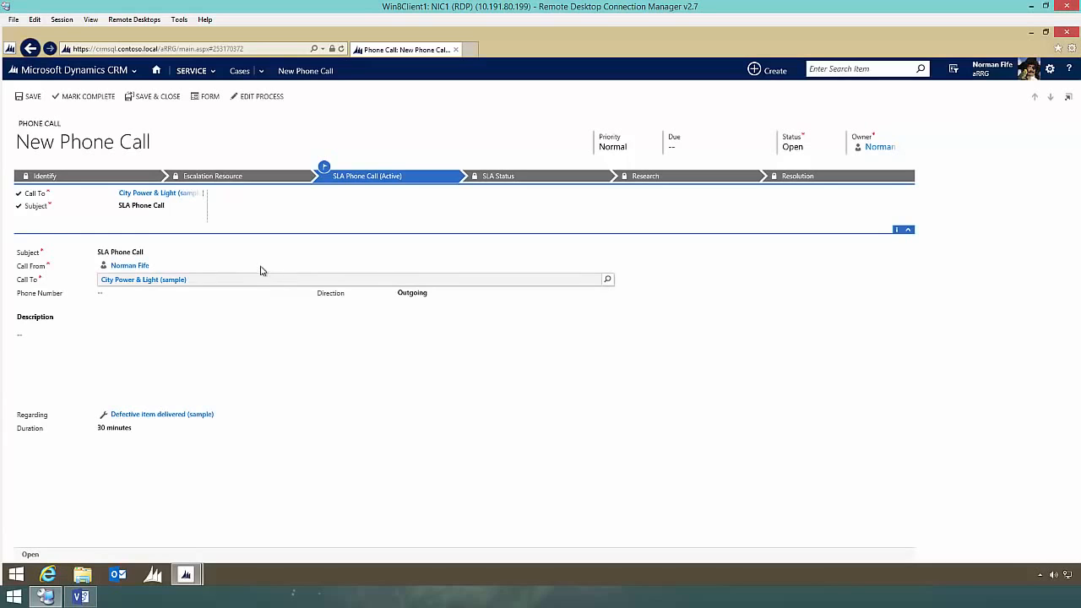
click(27, 96)
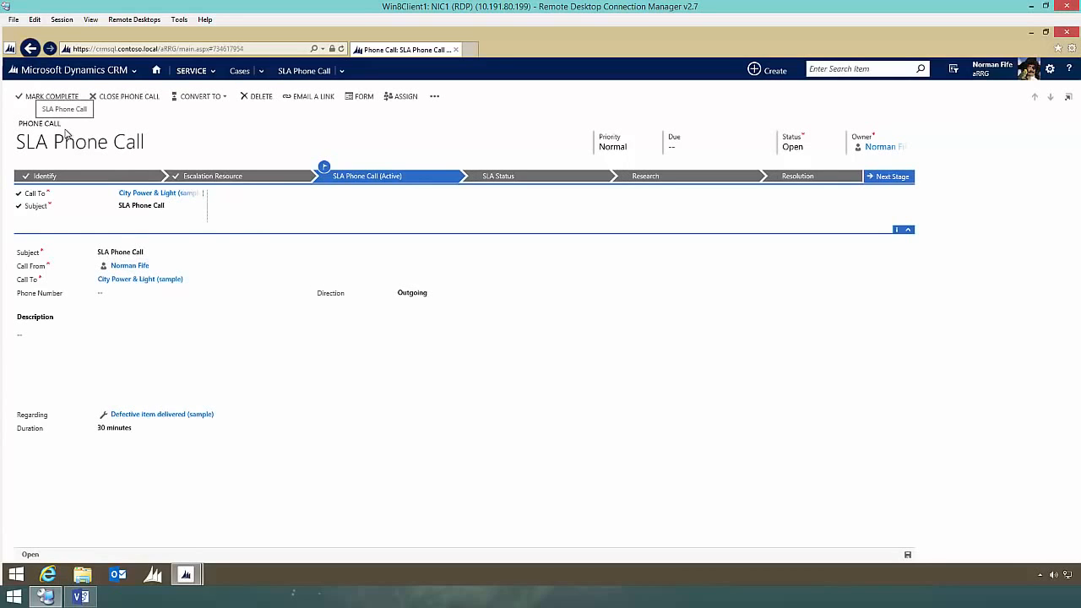
click(903, 179)
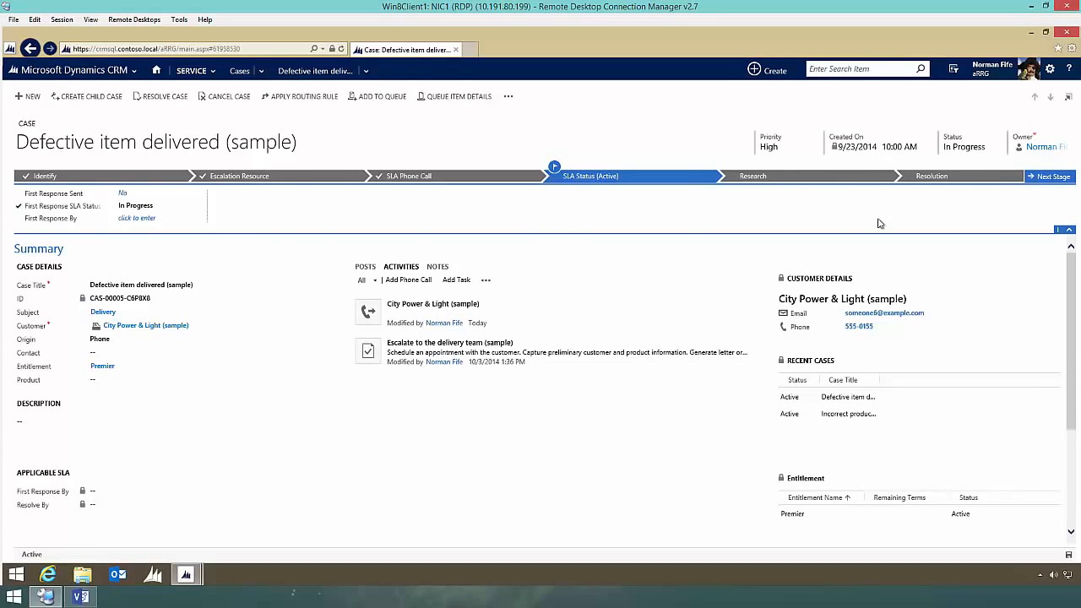
click(1054, 178)
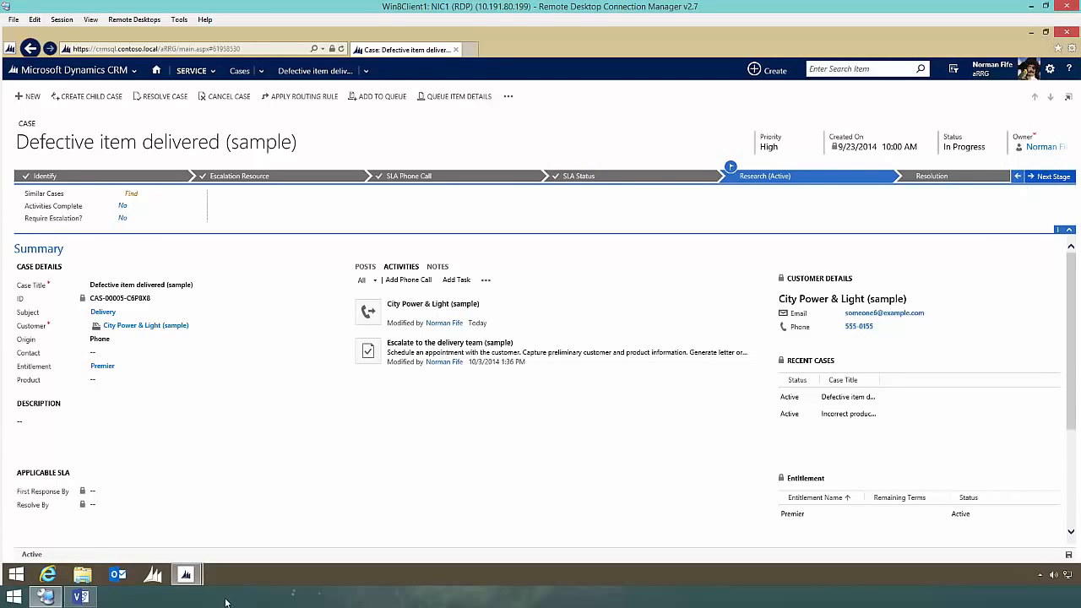
Check the case escalation decision in the Visio flowchart and set Require Escalation? to Yes in the Research stage
click(81, 597)
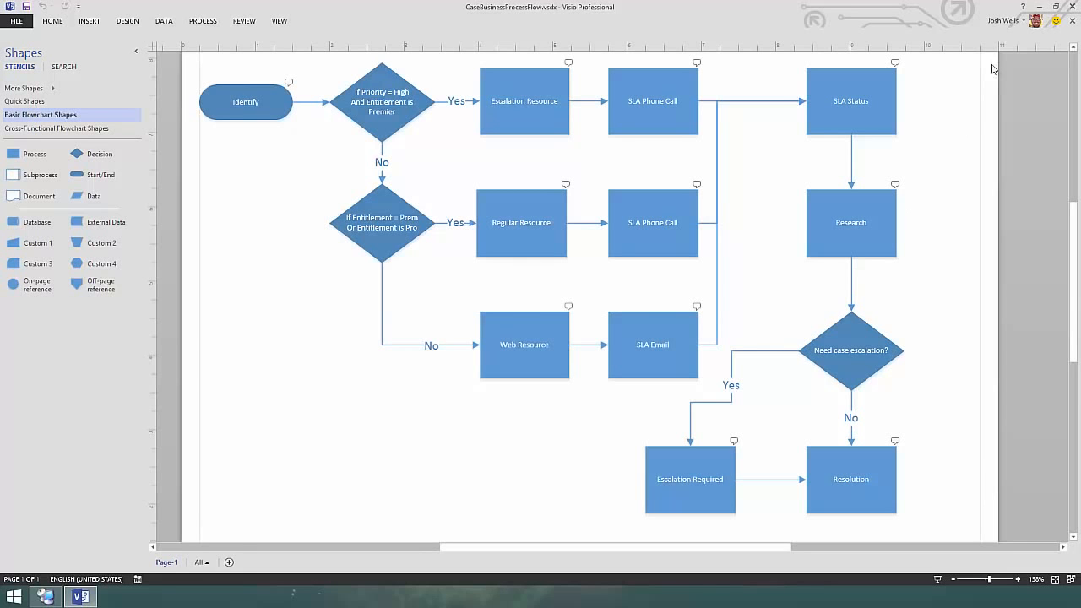
click(1040, 6)
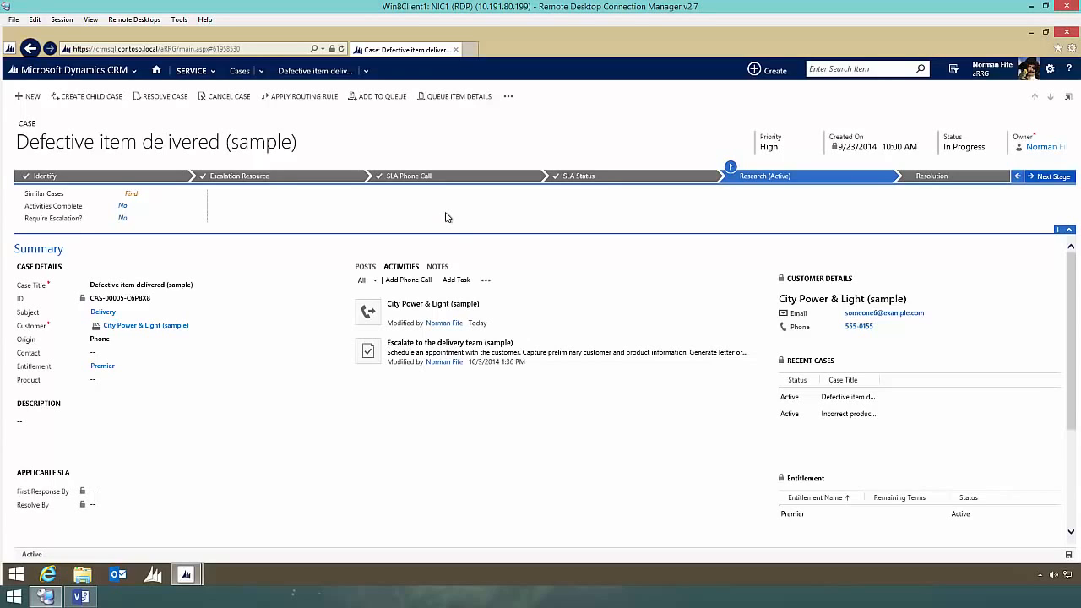
click(124, 221)
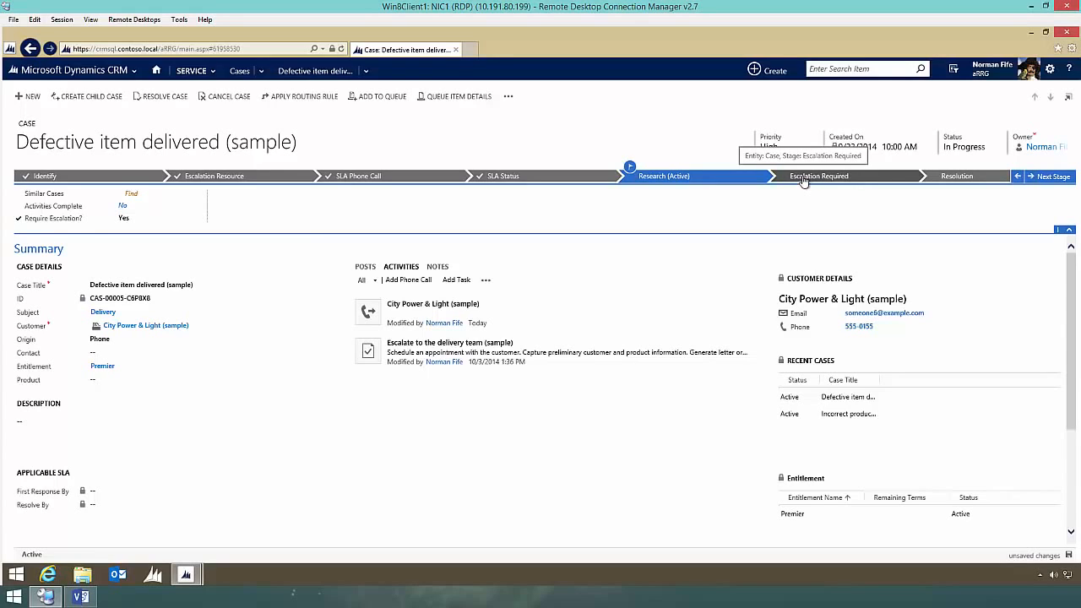
Advance the case through Escalation Required to Resolution and compare the path with the Visio flowchart
click(1053, 177)
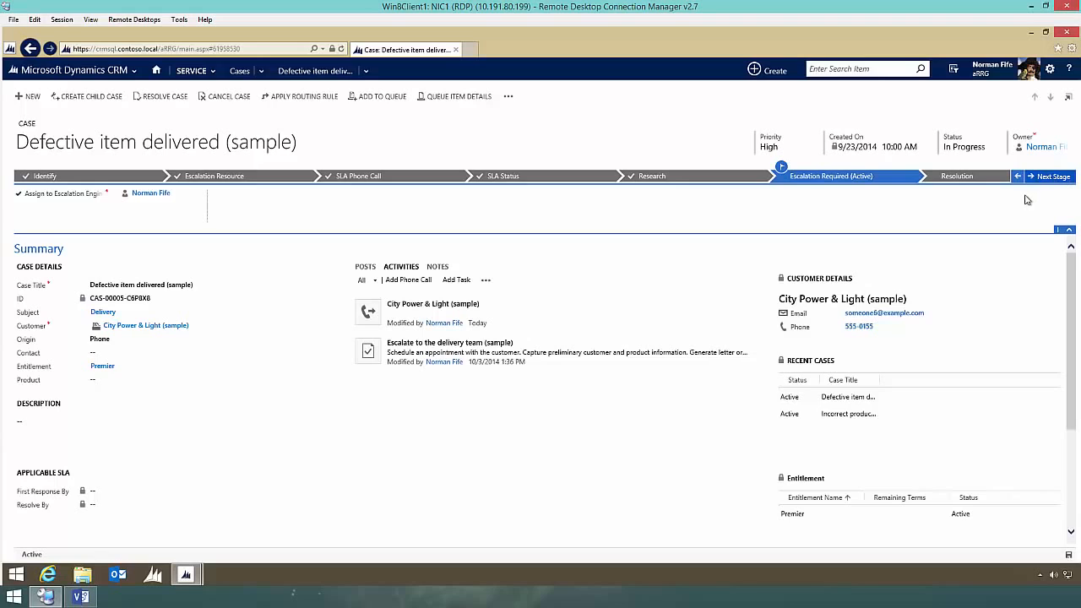
click(1054, 177)
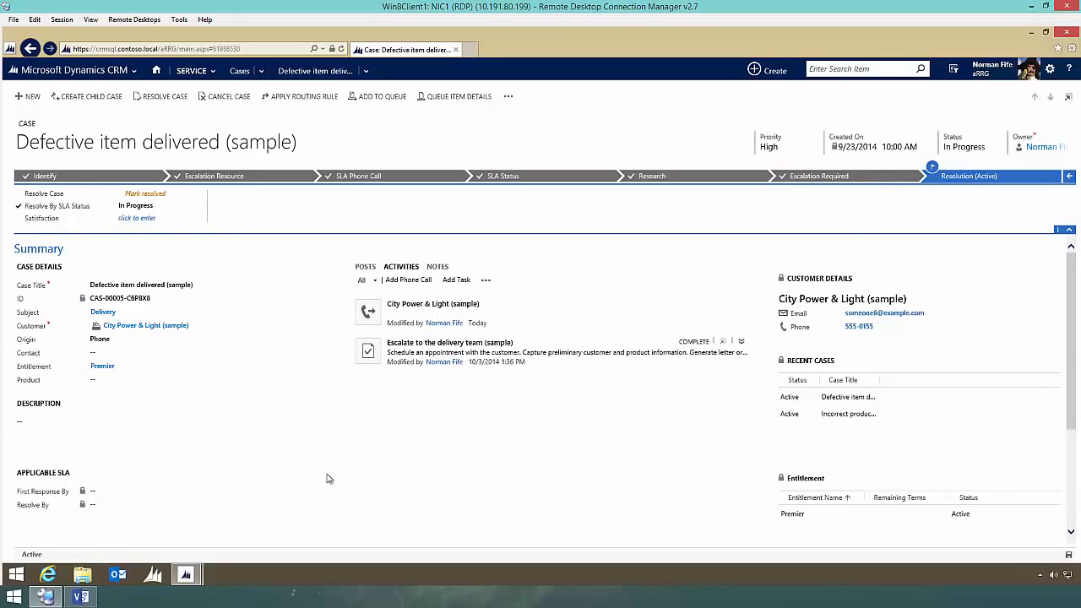
click(80, 597)
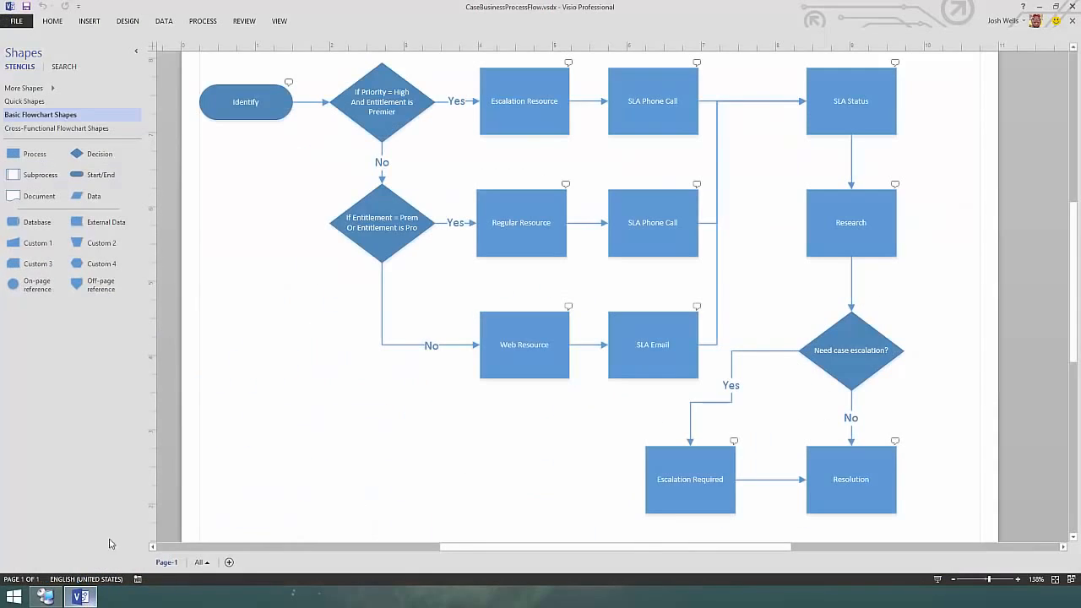